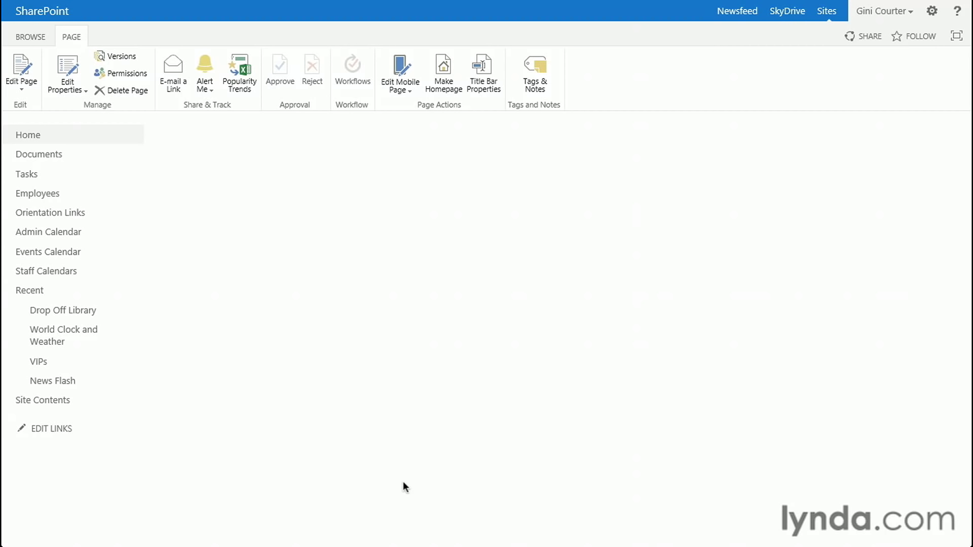
Add a Business Data > Excel Web Access web part to the Body zone and open its tool pane
{"action": "left_click", "coordinate": [26, 65]}
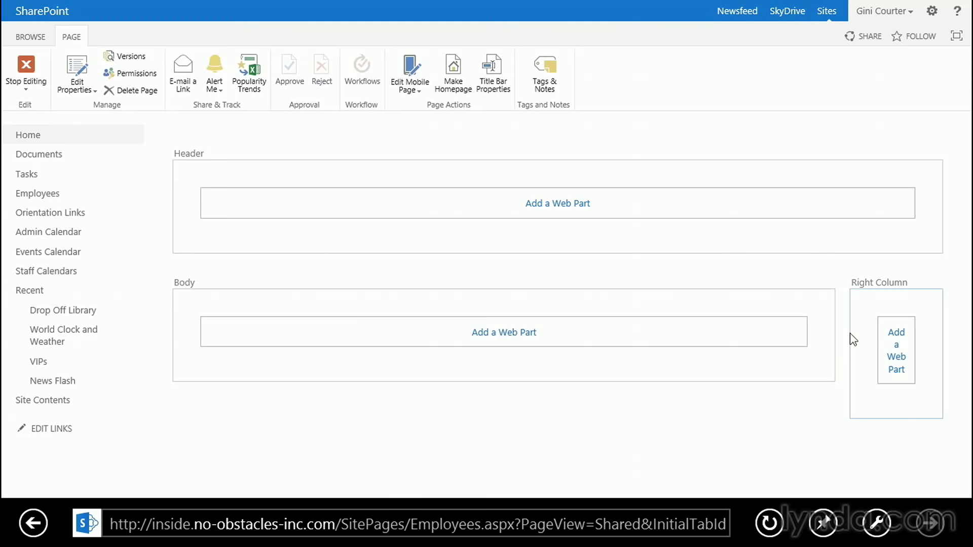
{"action": "left_click", "coordinate": [549, 335]}
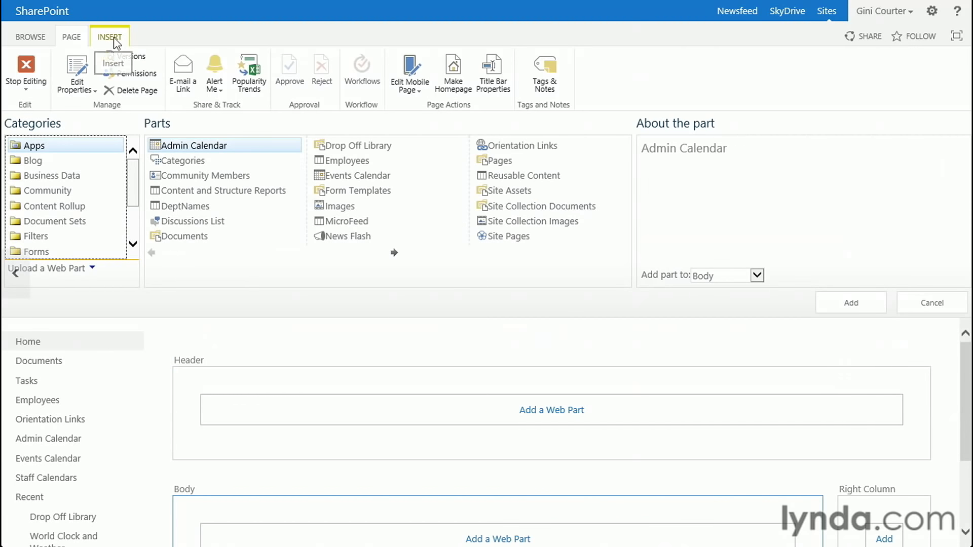
{"action": "left_click", "coordinate": [66, 176]}
{"action": "left_click", "coordinate": [197, 237]}
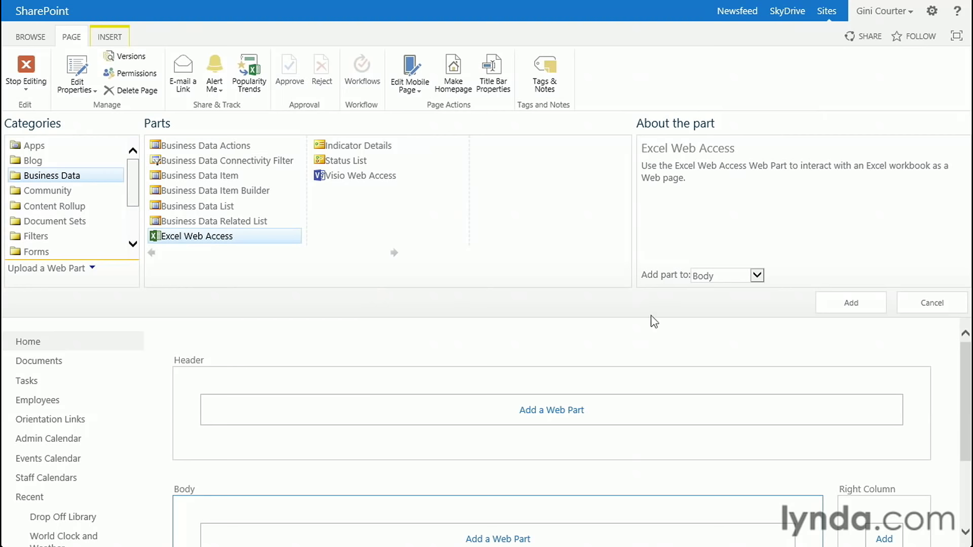
{"action": "left_click", "coordinate": [874, 309]}
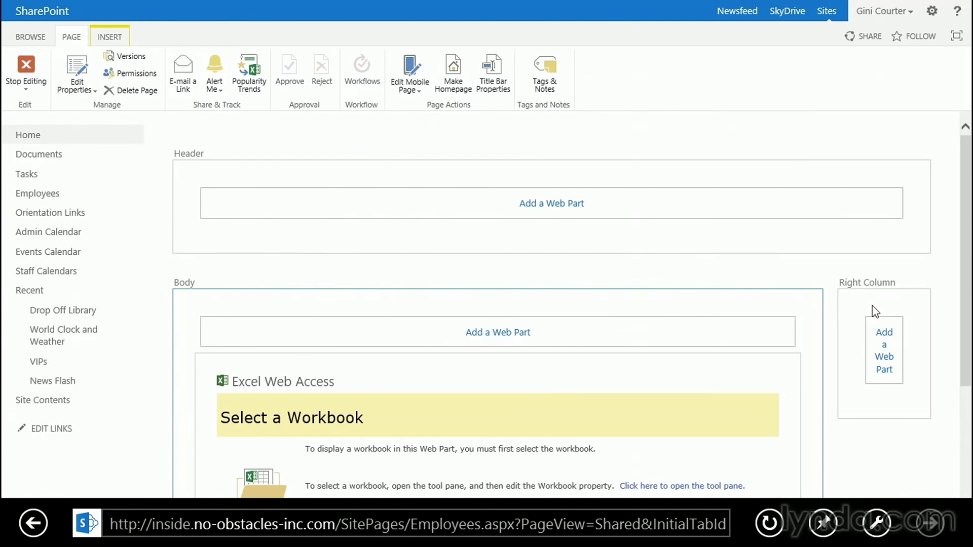
{"action": "scroll", "coordinate": [905, 325], "scroll_direction": "down", "scroll_amount": 1}
{"action": "scroll", "coordinate": [905, 326], "scroll_direction": "down", "scroll_amount": 2}
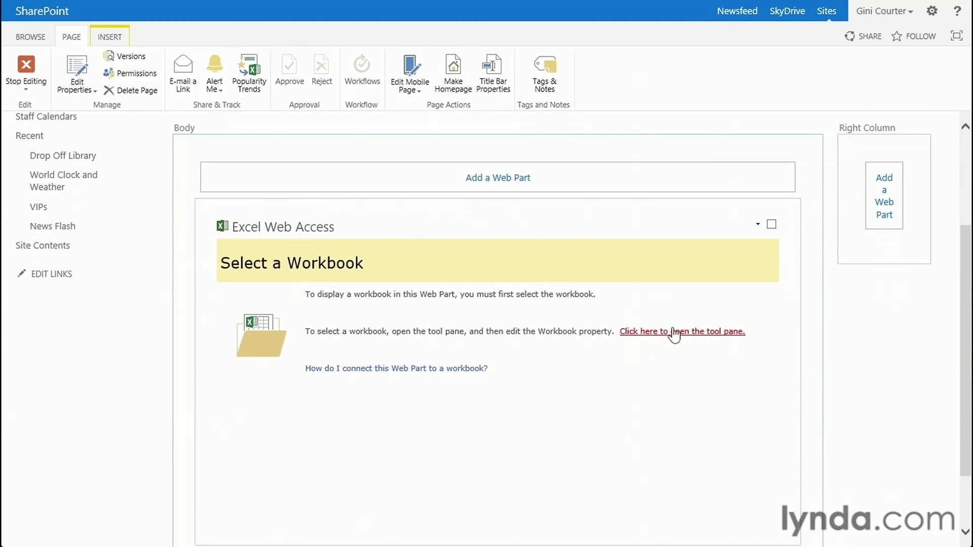
{"action": "left_click", "coordinate": [646, 331]}
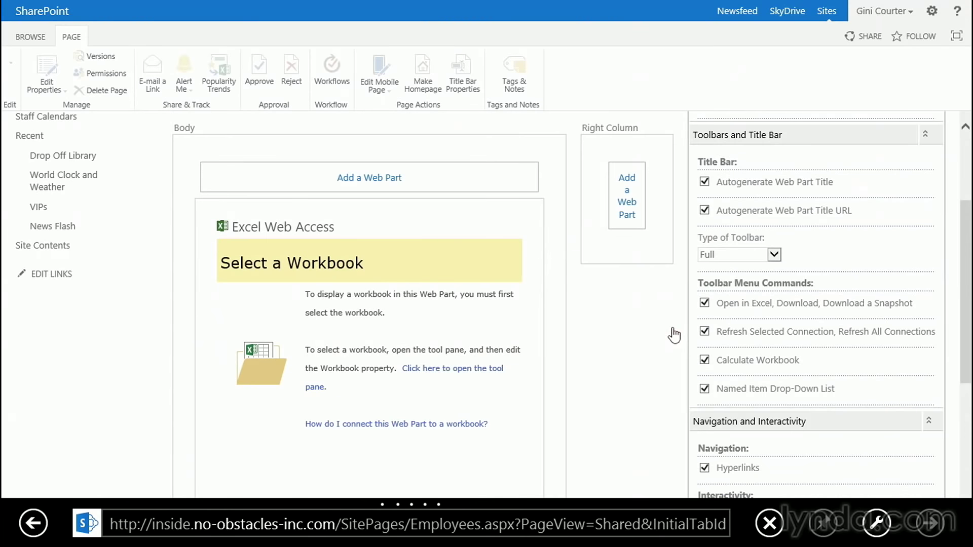
Set the web part's Workbook to EmployeeReports.xlsx from the Documents library
{"action": "scroll", "coordinate": [968, 297], "scroll_direction": "up", "scroll_amount": 3}
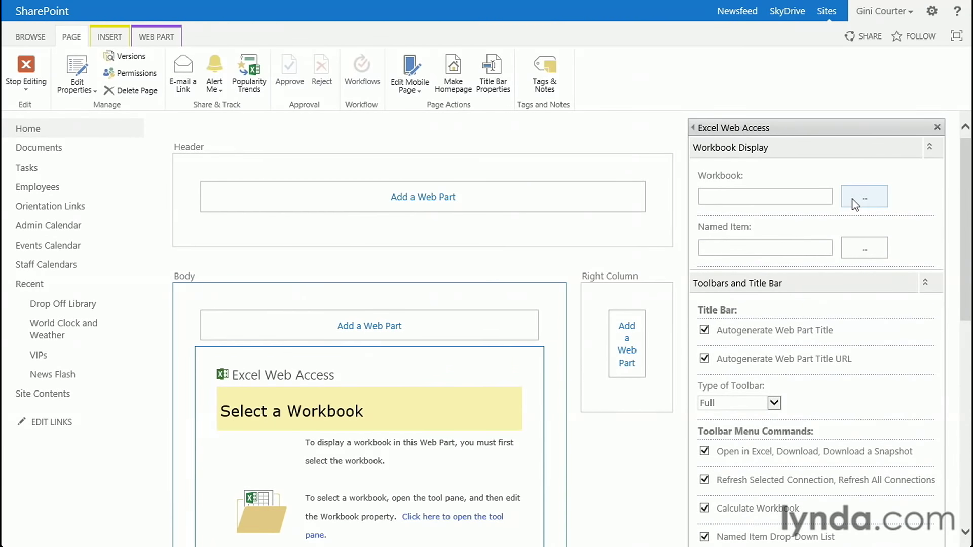
{"action": "left_click", "coordinate": [853, 199]}
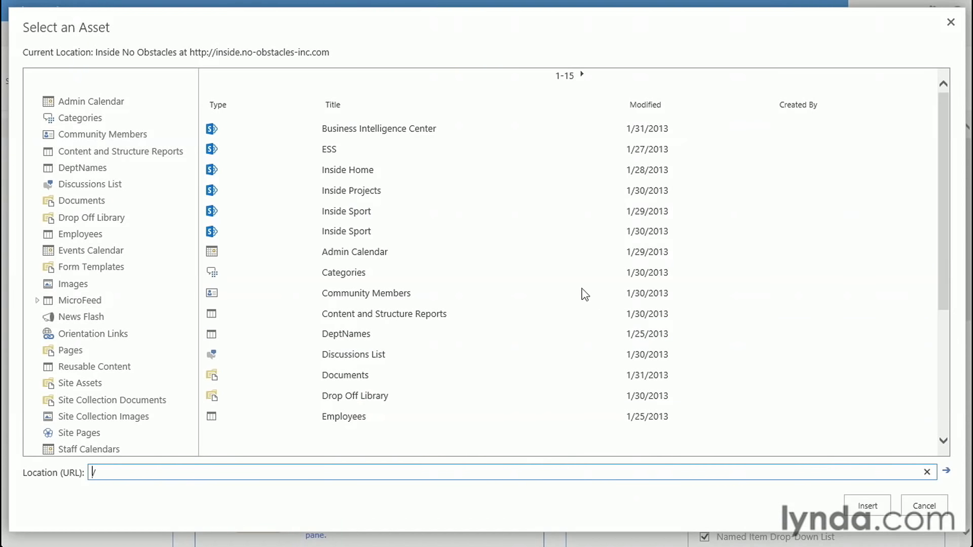
{"action": "left_click", "coordinate": [89, 201]}
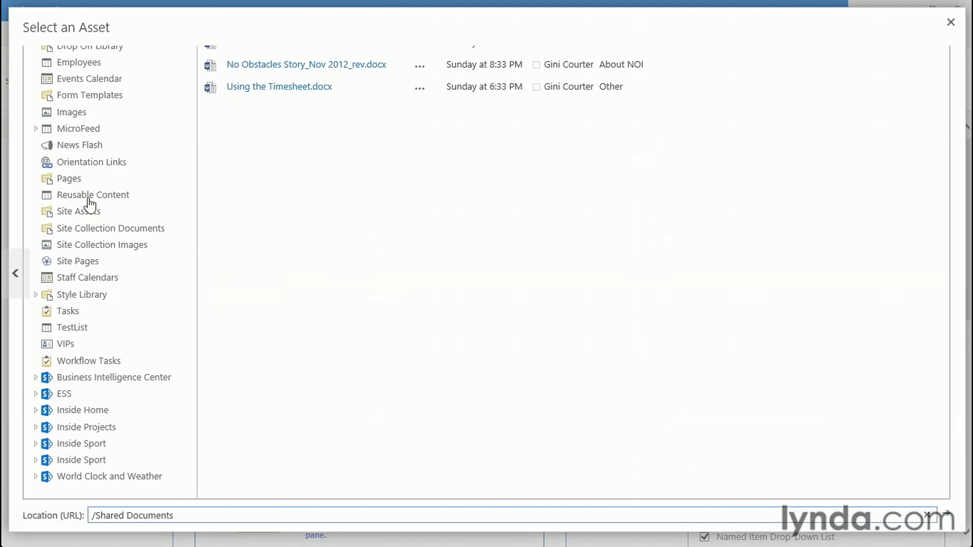
{"action": "left_click", "coordinate": [268, 139]}
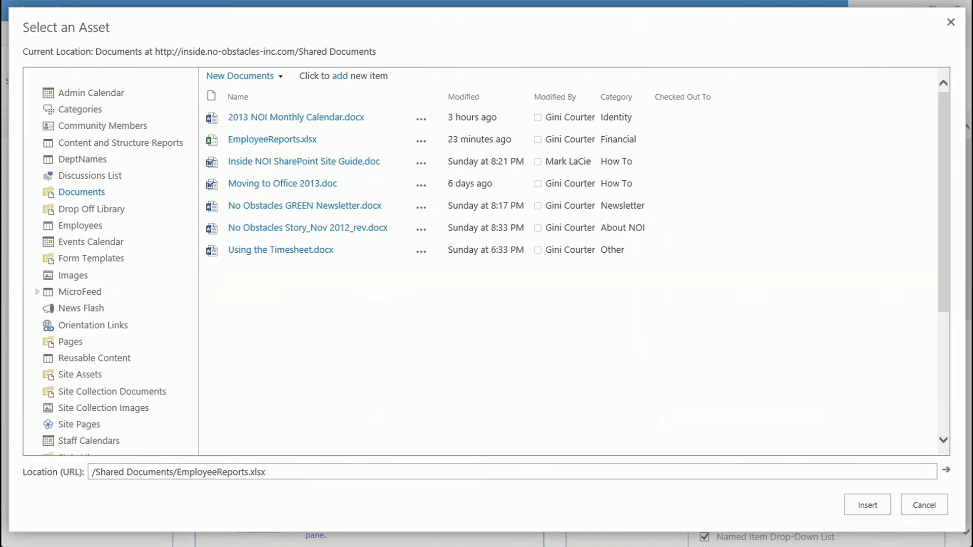
{"action": "left_click", "coordinate": [867, 505]}
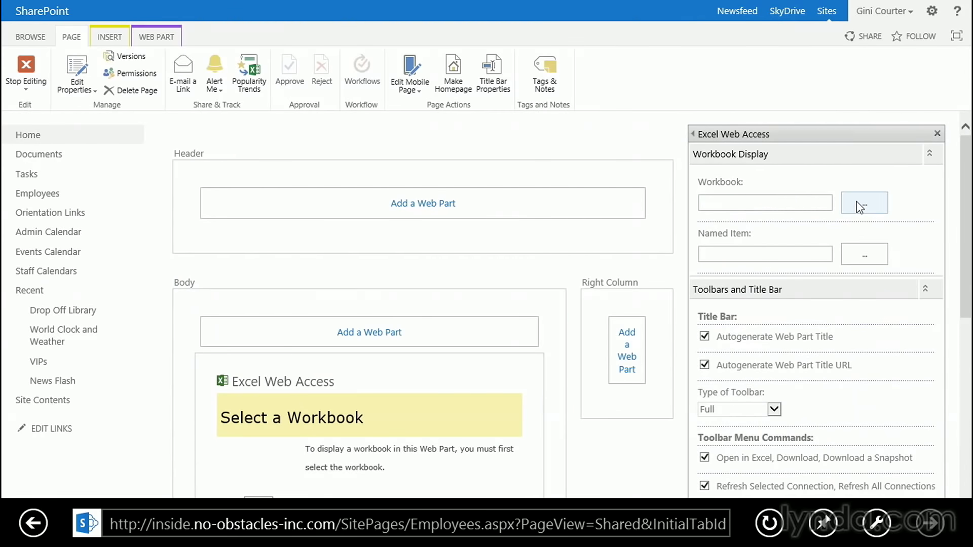
{"action": "left_click", "coordinate": [860, 205]}
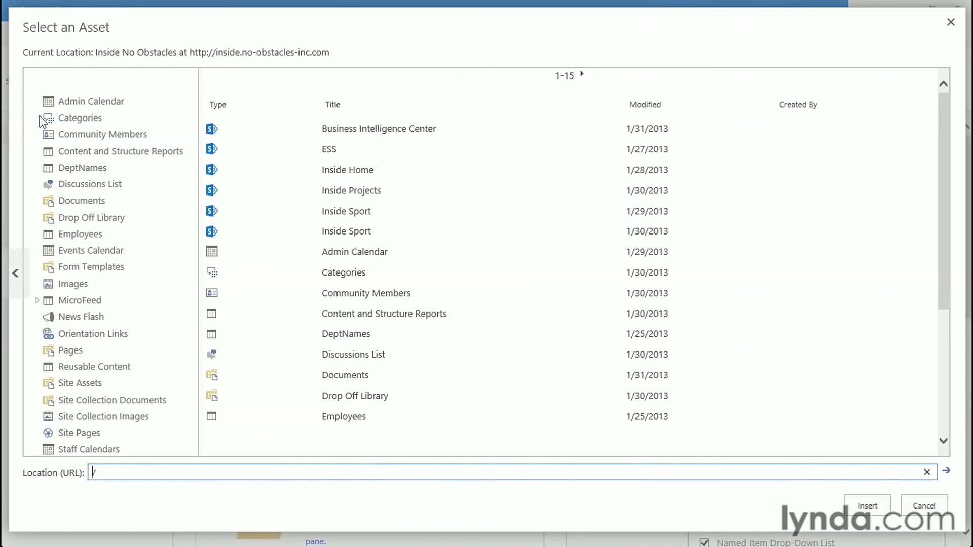
{"action": "left_click", "coordinate": [66, 201]}
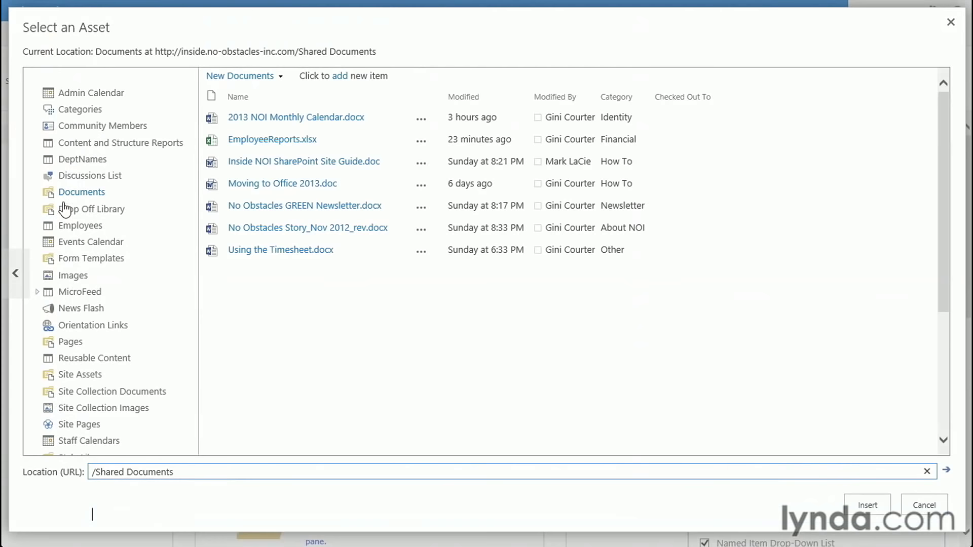
{"action": "left_click", "coordinate": [239, 141]}
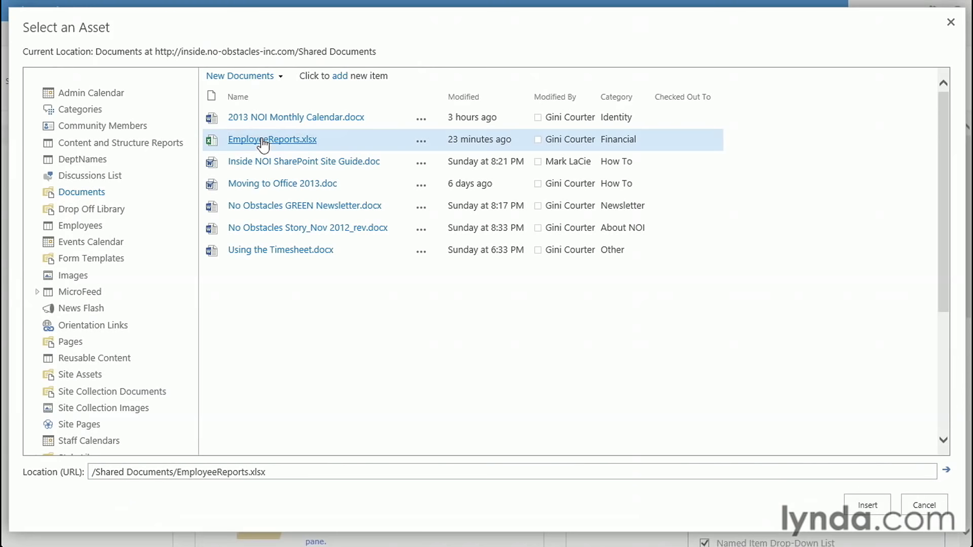
{"action": "left_click", "coordinate": [858, 502]}
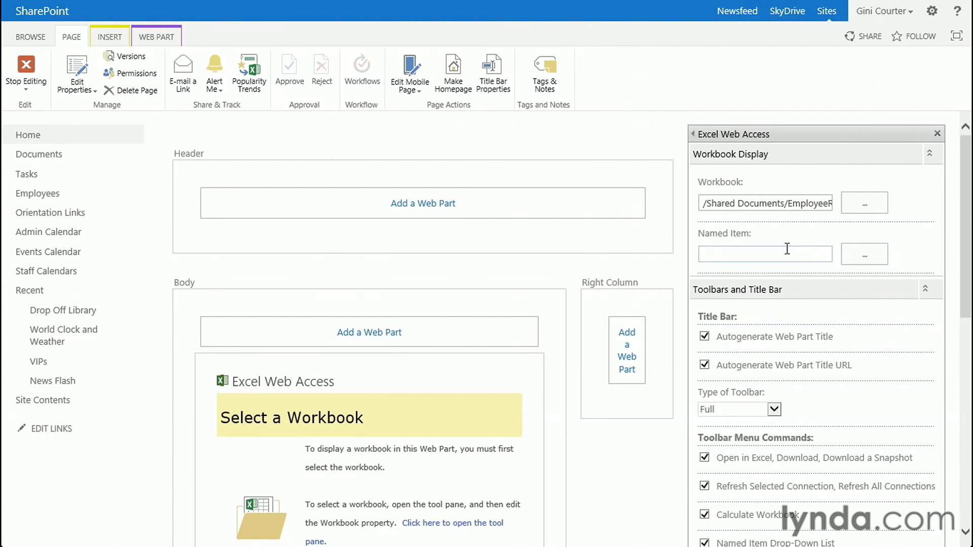
Enter EmplByDeptChart as the web part's Named Item after closing the Text Editor unchanged
{"action": "scroll", "coordinate": [768, 216], "scroll_direction": "down", "scroll_amount": 1}
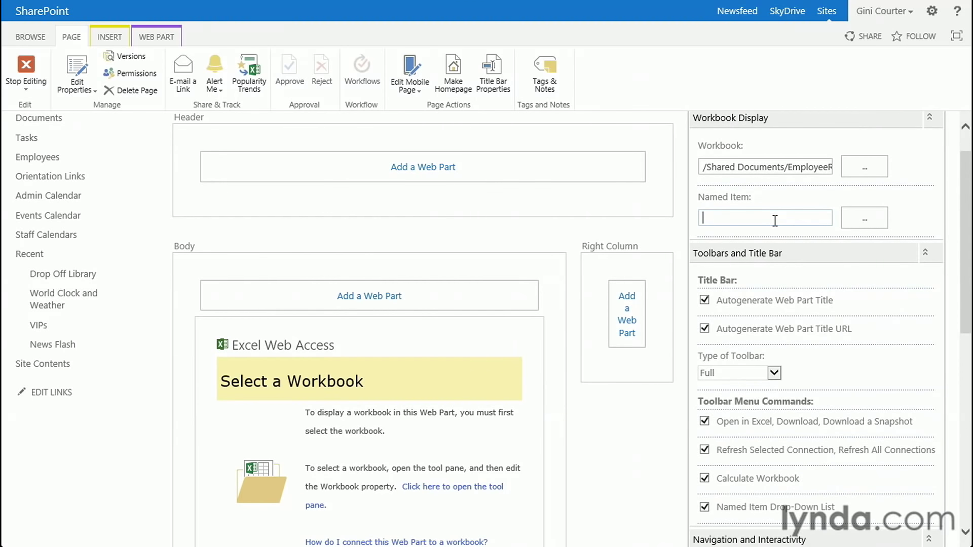
{"action": "left_click", "coordinate": [868, 225]}
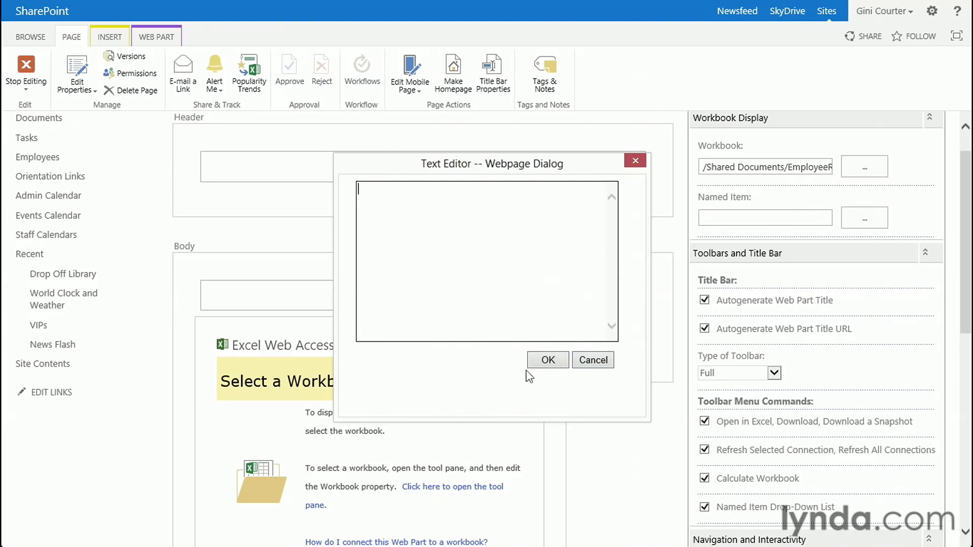
{"action": "left_click", "coordinate": [593, 359]}
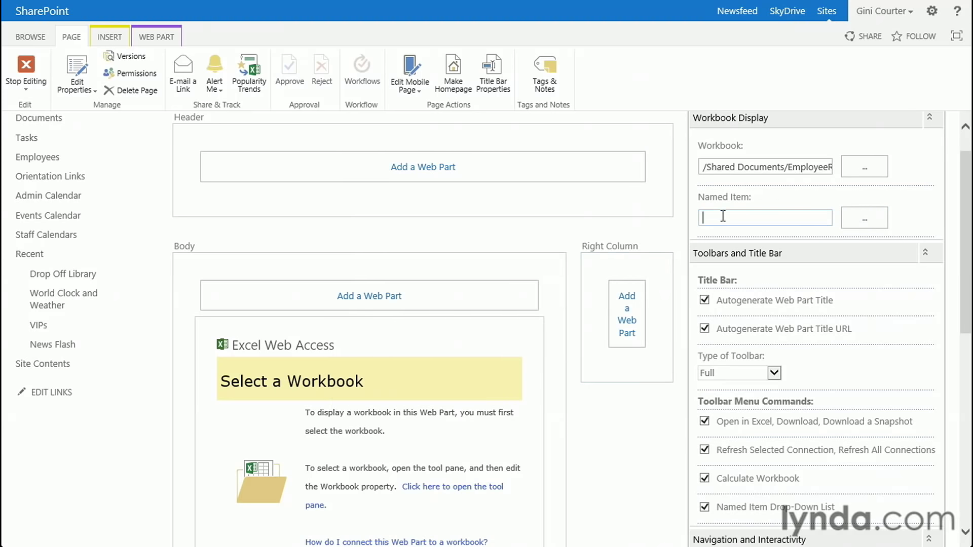
{"action": "type", "text": "EmplByDeptChart"}
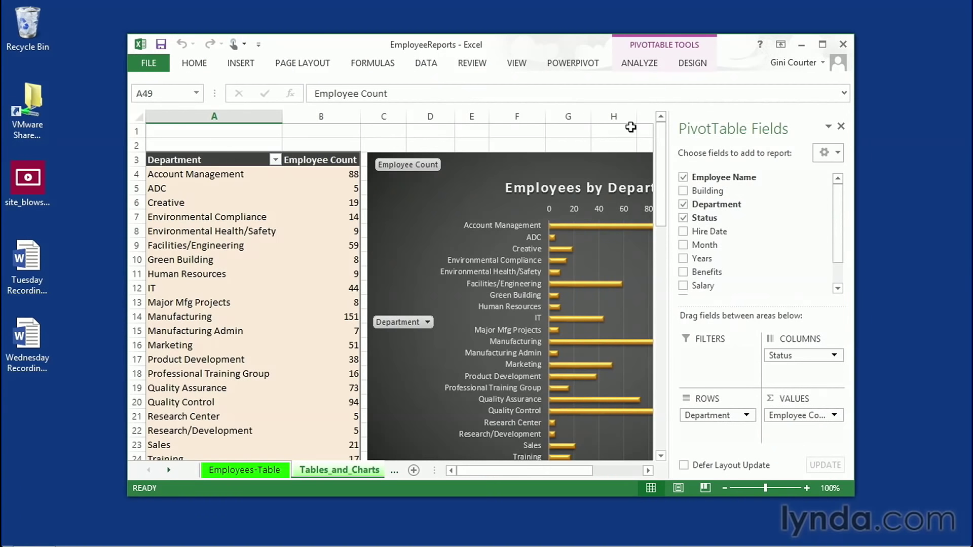
Select the Staffing by Employee Status pie chart and copy its chart name, StaffingChart
{"action": "left_click_drag", "start_coordinate": [659, 221], "coordinate": [658, 339]}
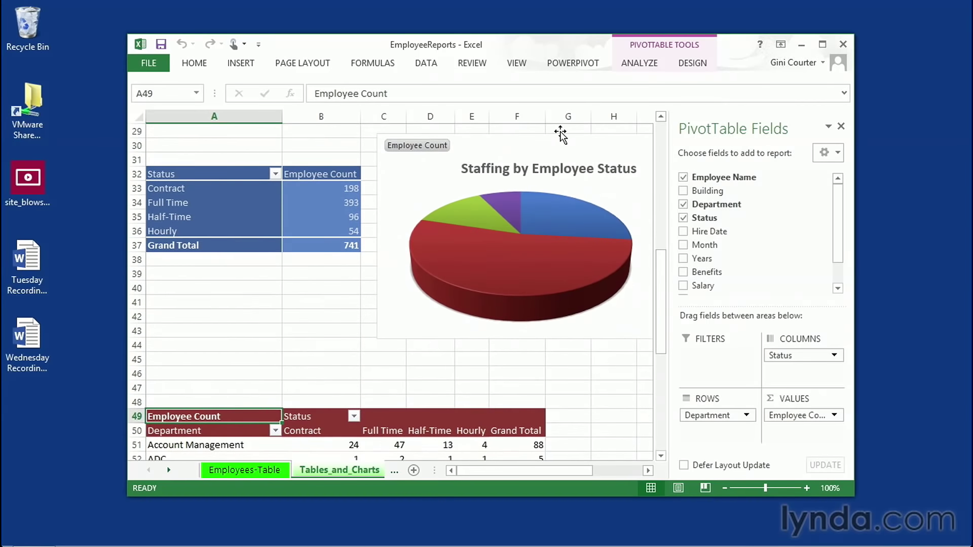
{"action": "left_click", "coordinate": [559, 136]}
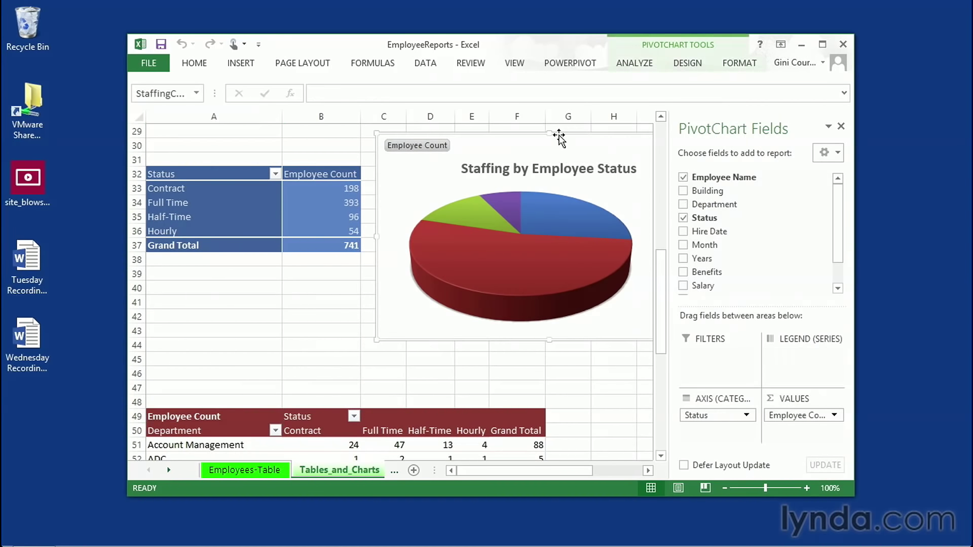
{"action": "left_click", "coordinate": [634, 63]}
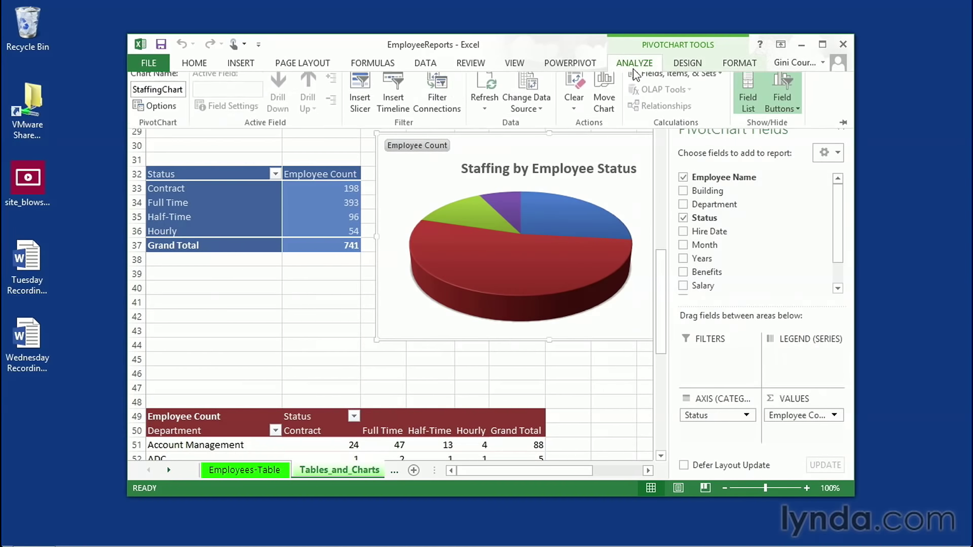
{"action": "left_click", "coordinate": [172, 99]}
{"action": "key", "text": "ctrl+c"}
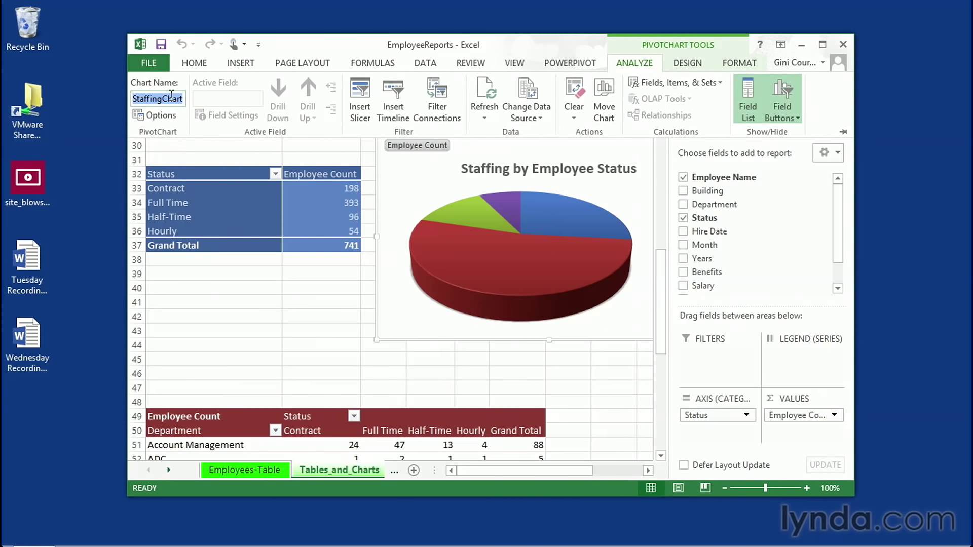
{"action": "right_click", "coordinate": [171, 96]}
{"action": "left_click", "coordinate": [143, 121]}
Replace the Named Item EmplByDeptChart with StaffingChart
{"action": "key", "text": "alt+Tab"}
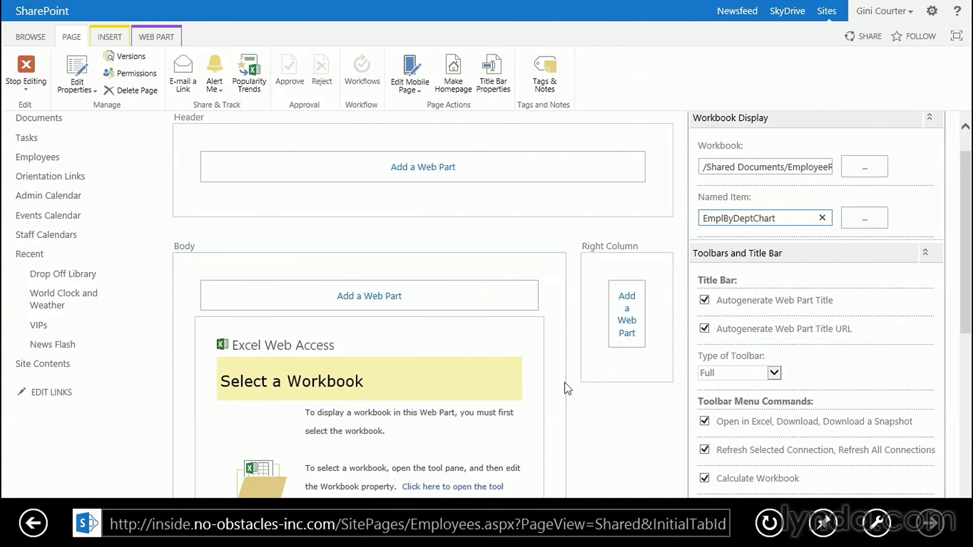
{"action": "key", "text": "ctrl+a"}
{"action": "key", "text": "ctrl+v"}
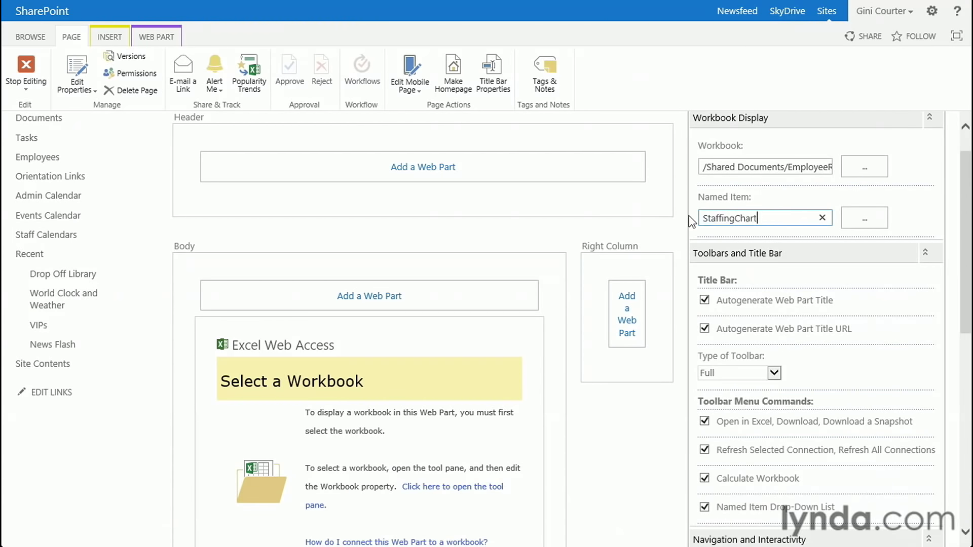
Keep the Full toolbar type and turn off Refresh Selected Connection and Calculate Workbook
{"action": "left_click_drag", "start_coordinate": [965, 251], "coordinate": [966, 285]}
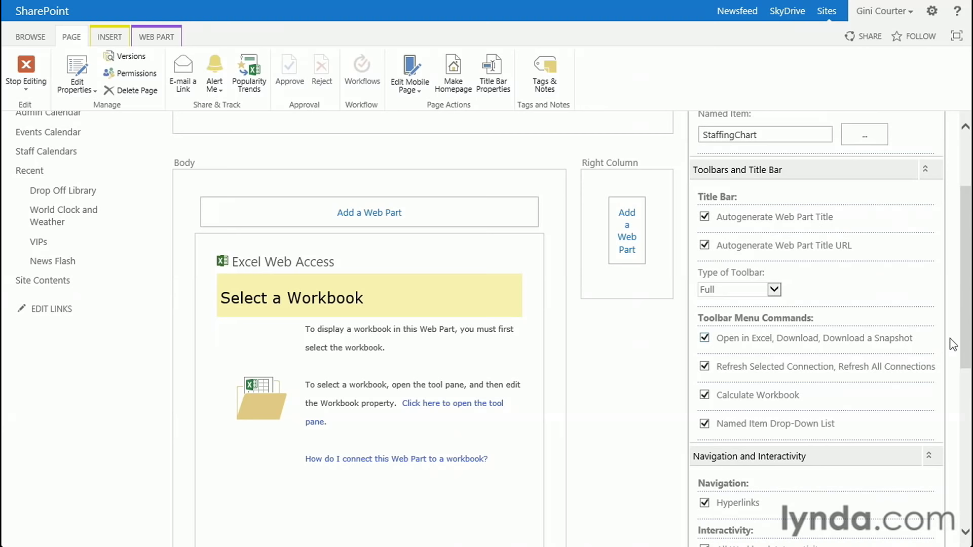
{"action": "left_click_drag", "start_coordinate": [968, 317], "coordinate": [967, 382]}
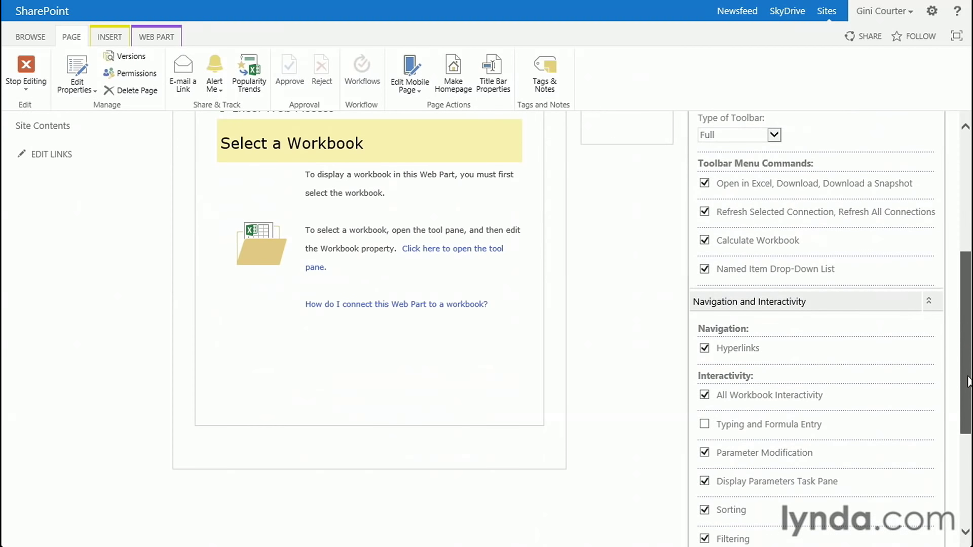
{"action": "left_click", "coordinate": [777, 134]}
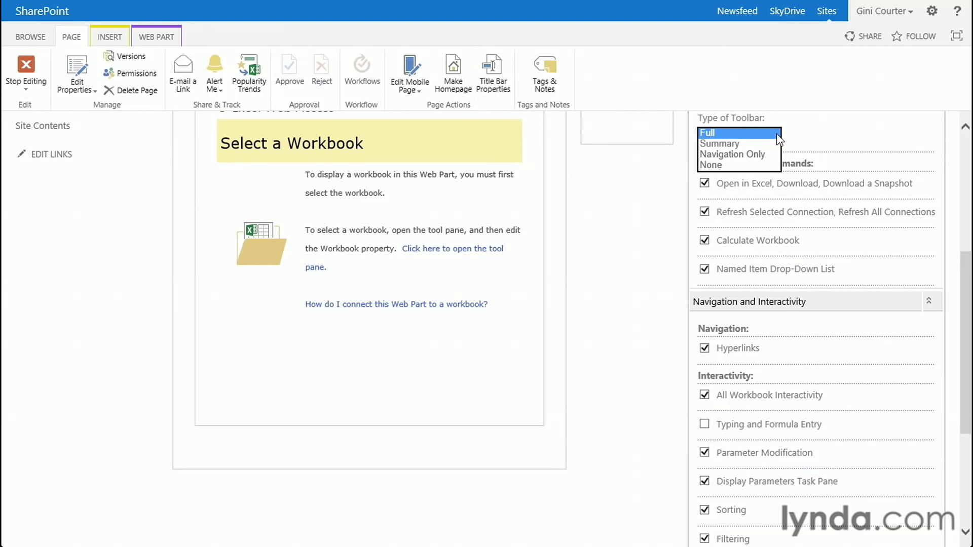
{"action": "left_click", "coordinate": [776, 133]}
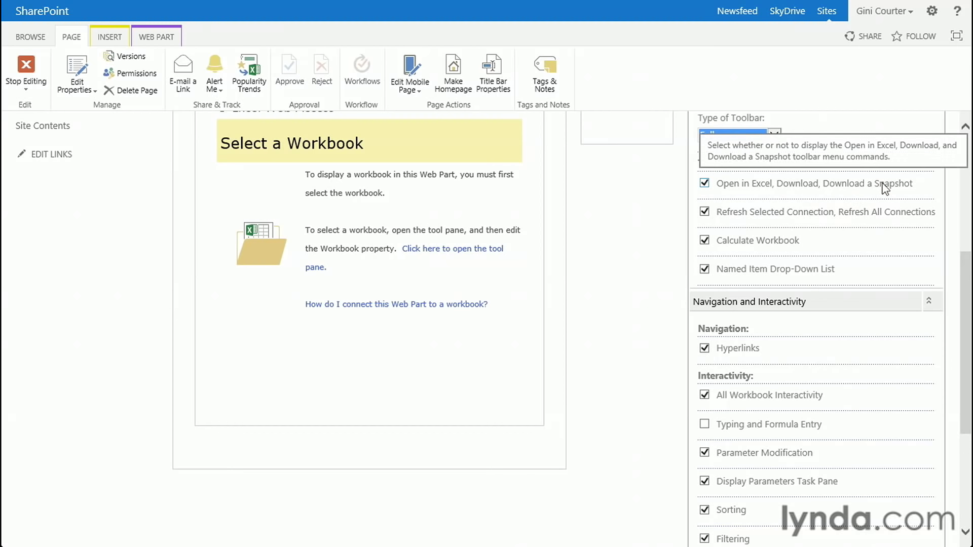
{"action": "left_click", "coordinate": [704, 212]}
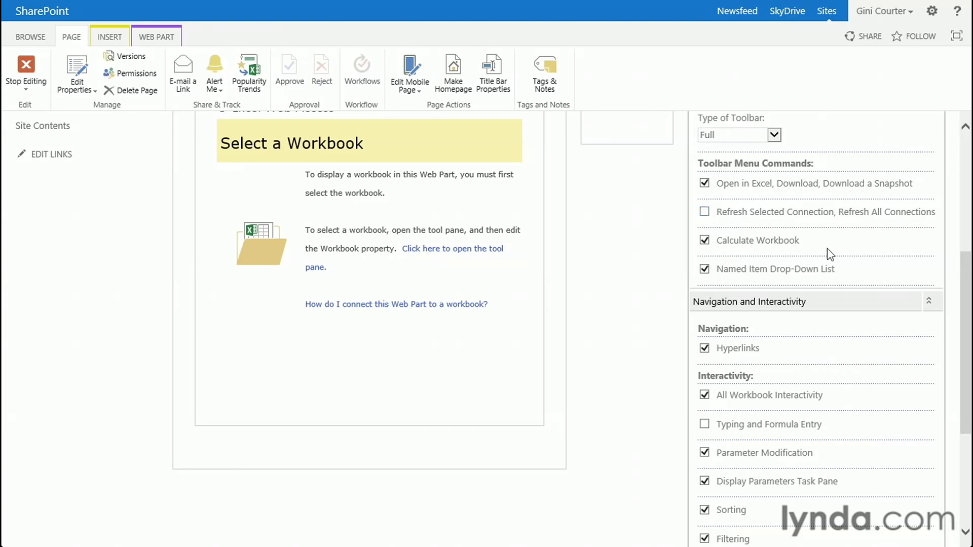
{"action": "left_click", "coordinate": [705, 240]}
{"action": "left_click_drag", "start_coordinate": [969, 295], "coordinate": [969, 346]}
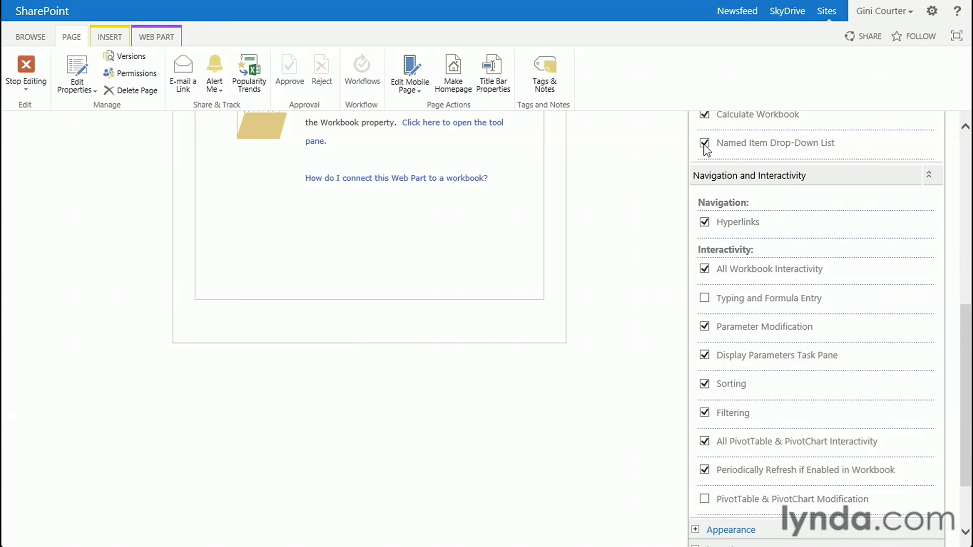
{"action": "left_click_drag", "start_coordinate": [969, 362], "coordinate": [970, 399]}
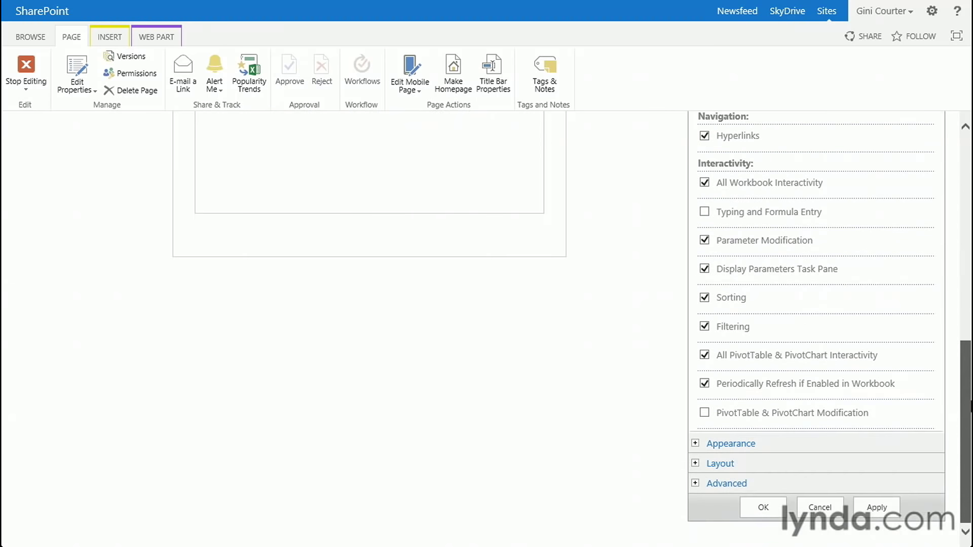
{"action": "left_click", "coordinate": [696, 464]}
Retitle the web part 'Staffing Chart' under Appearance and save the settings with OK
{"action": "left_click", "coordinate": [695, 444]}
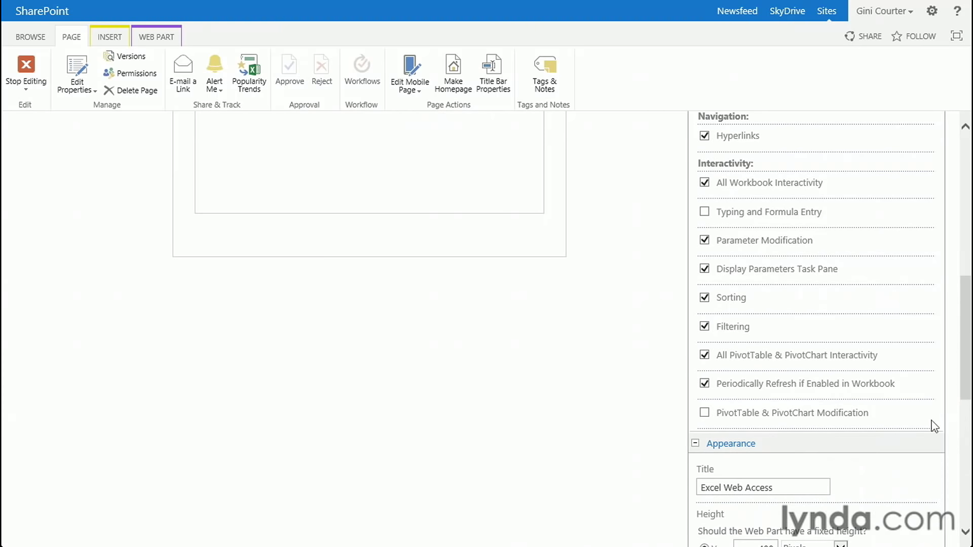
{"action": "scroll", "coordinate": [934, 425], "scroll_direction": "down", "scroll_amount": 5}
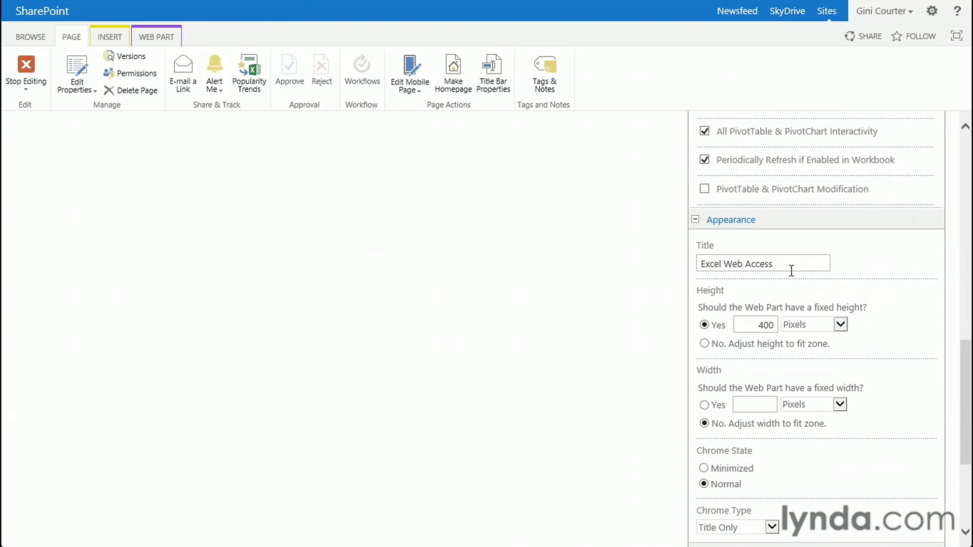
{"action": "left_click", "coordinate": [793, 269]}
{"action": "triple_click", "coordinate": [793, 268]}
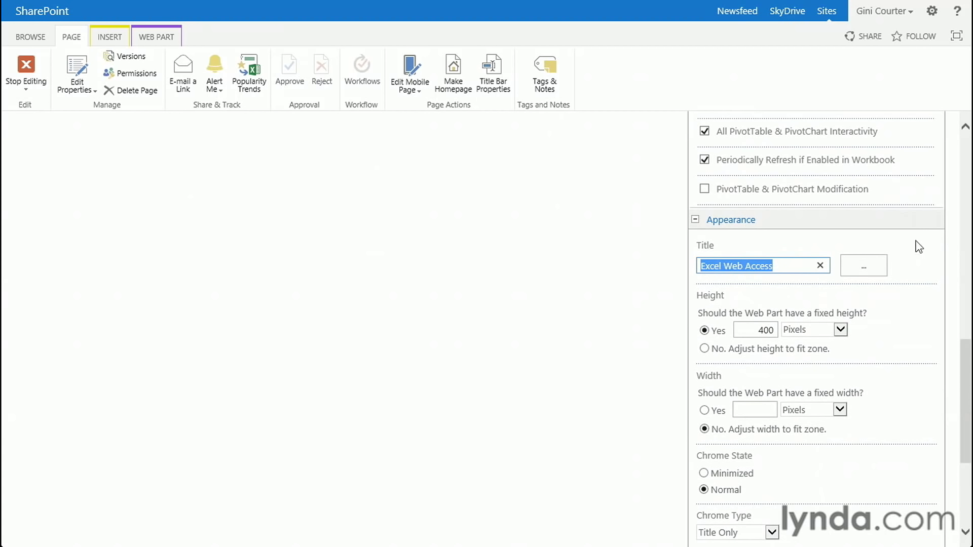
{"action": "type", "text": "Sta"}
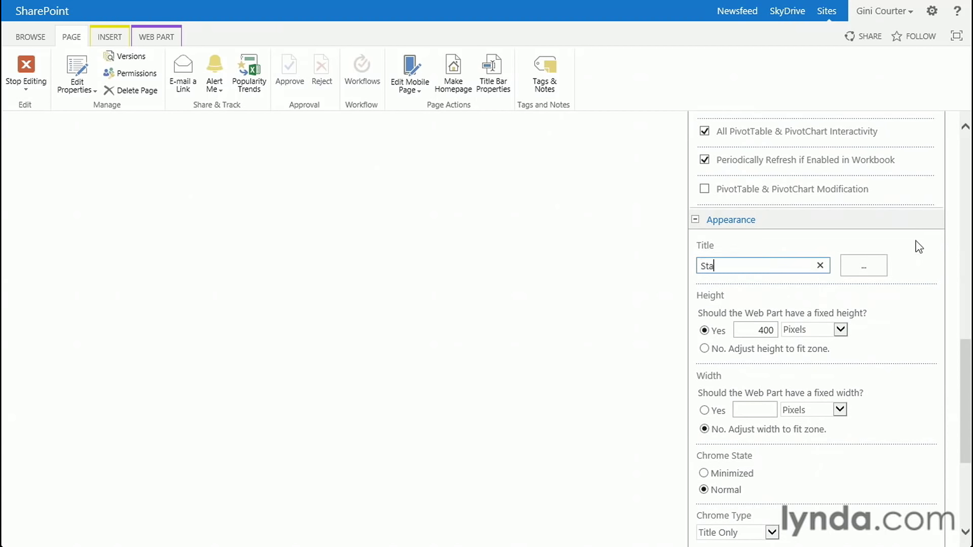
{"action": "type", "text": "ffing Chart"}
{"action": "left_click_drag", "start_coordinate": [967, 359], "coordinate": [967, 418]}
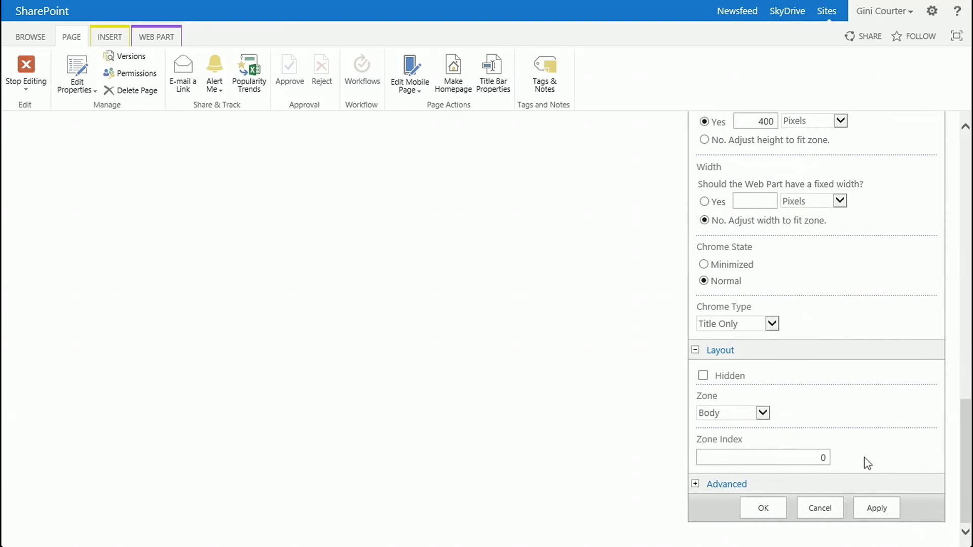
{"action": "left_click", "coordinate": [763, 507]}
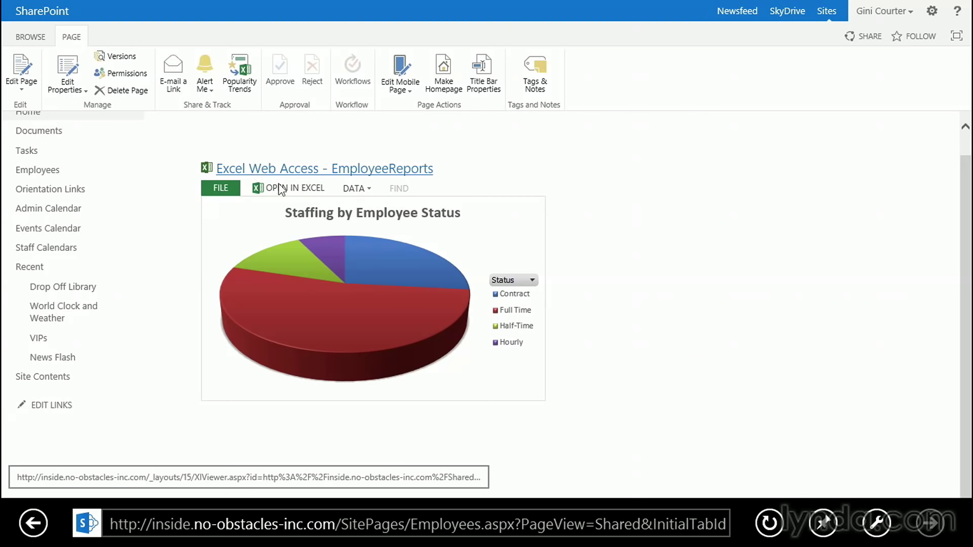
Open the chart web part's Data menu, which offers only Calculate Workbook
{"action": "left_click", "coordinate": [367, 190]}
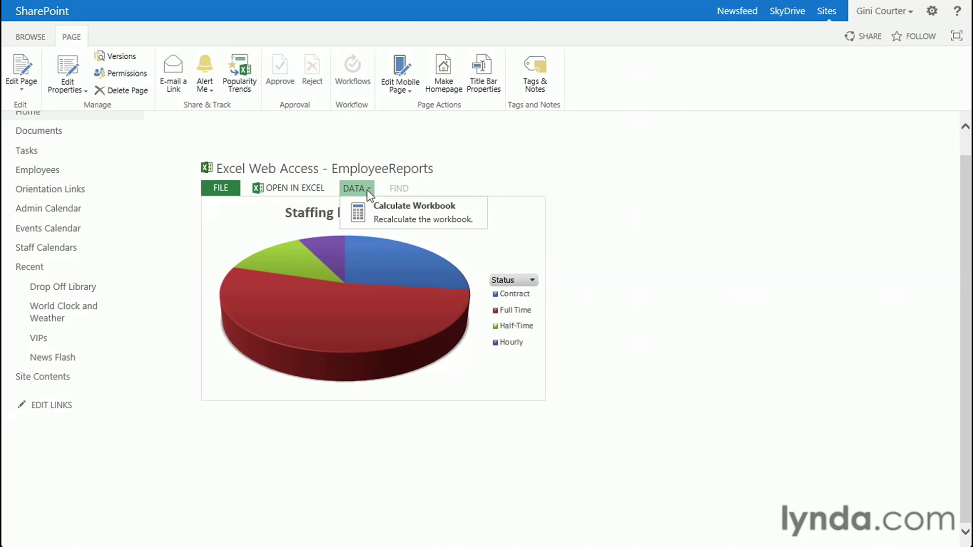
{"action": "left_click", "coordinate": [367, 189]}
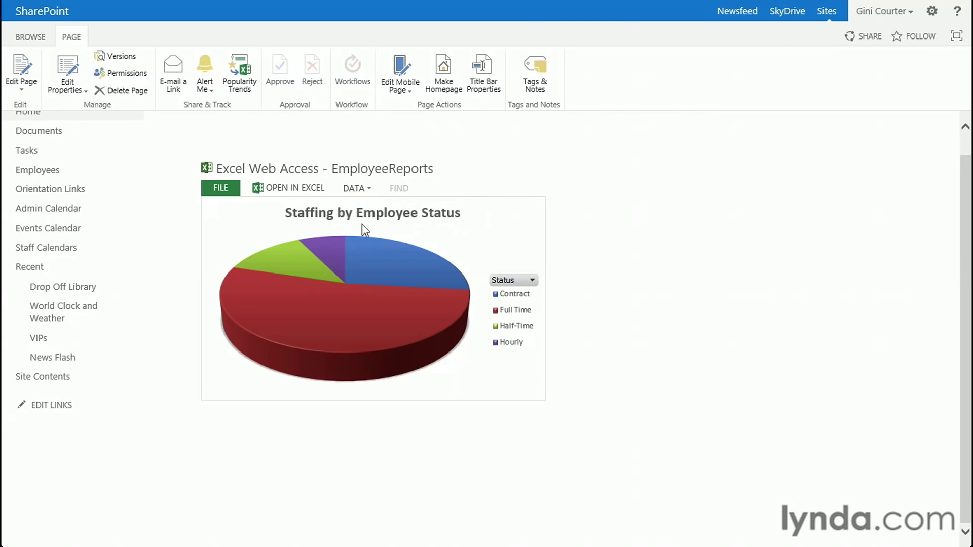
{"action": "left_click", "coordinate": [220, 188]}
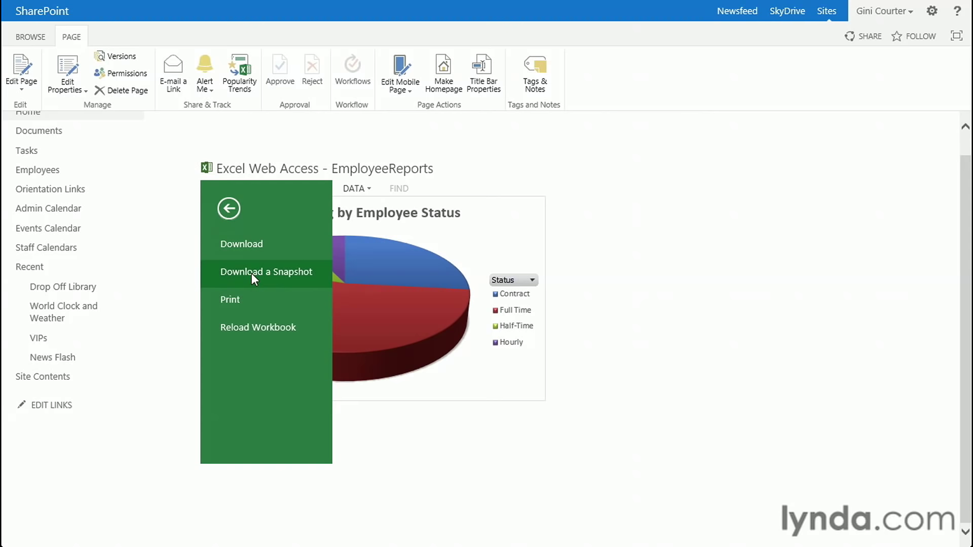
{"action": "left_click", "coordinate": [225, 210]}
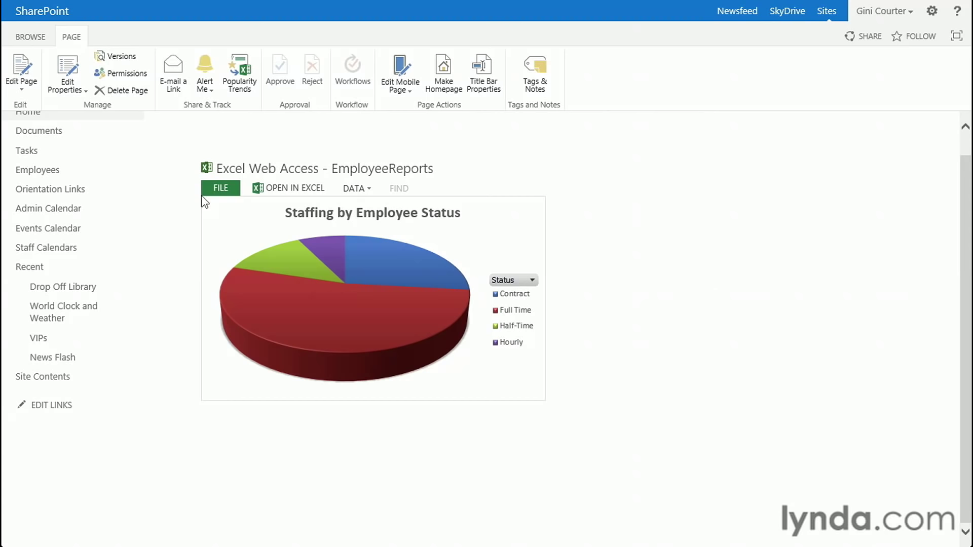
Enter edit mode and insert another Business Data > Excel Web Access part into Body
{"action": "left_click", "coordinate": [22, 72]}
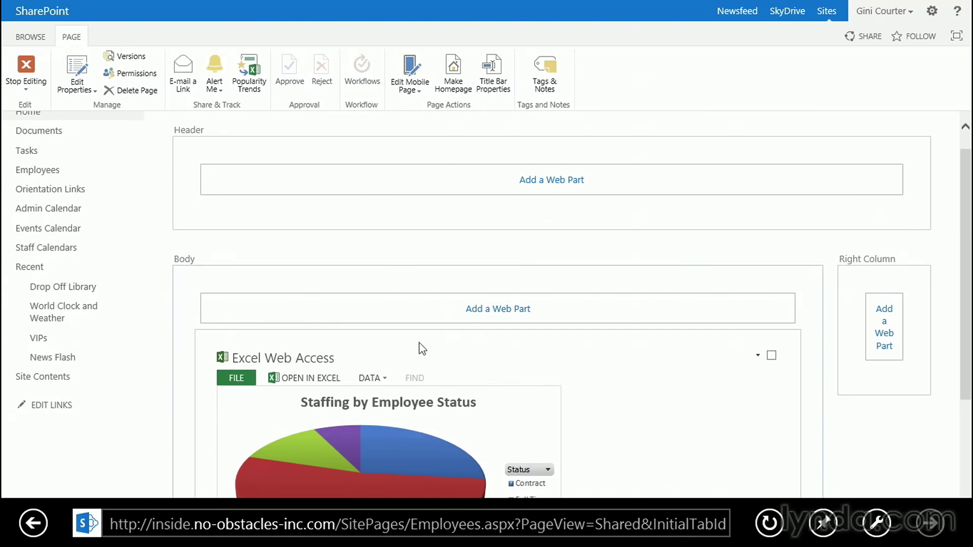
{"action": "left_click", "coordinate": [399, 314]}
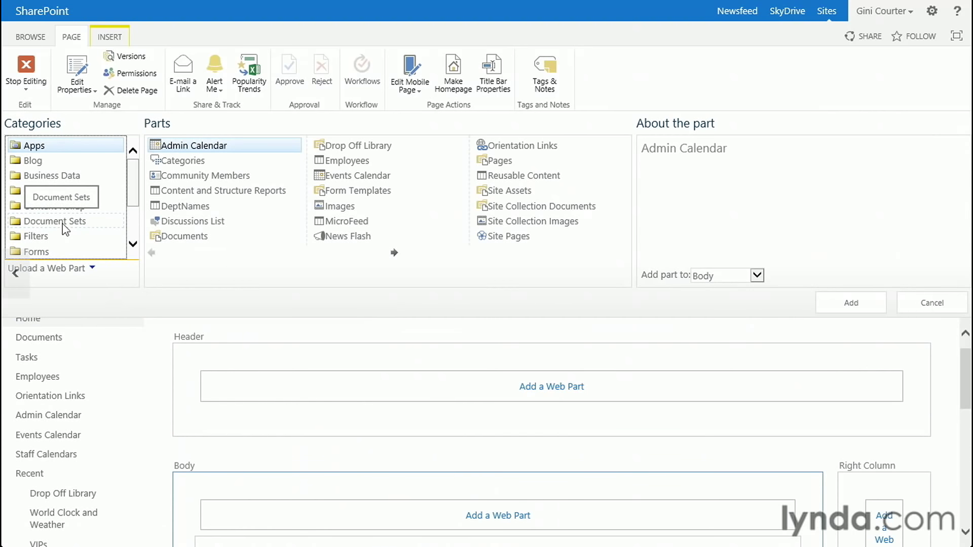
{"action": "left_click", "coordinate": [71, 176]}
{"action": "left_click", "coordinate": [199, 238]}
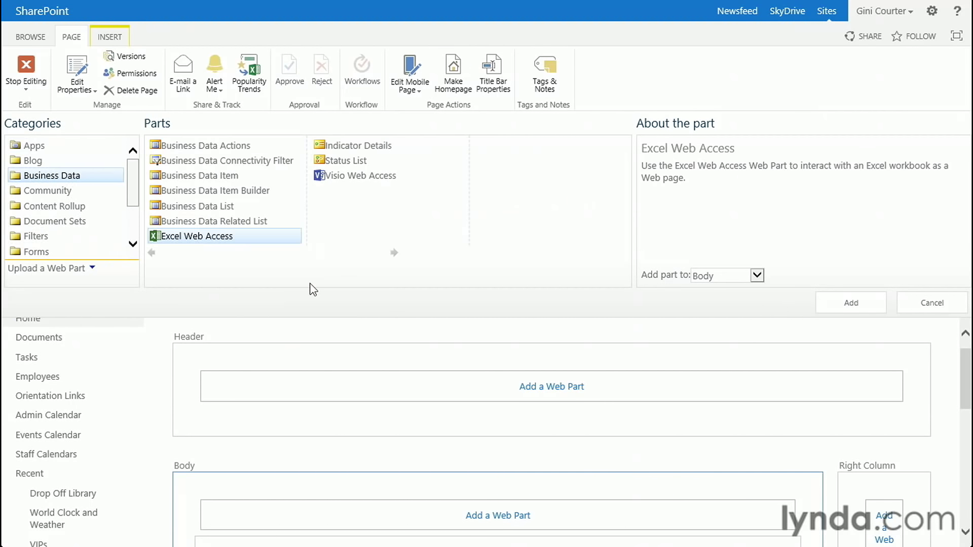
{"action": "left_click", "coordinate": [873, 306]}
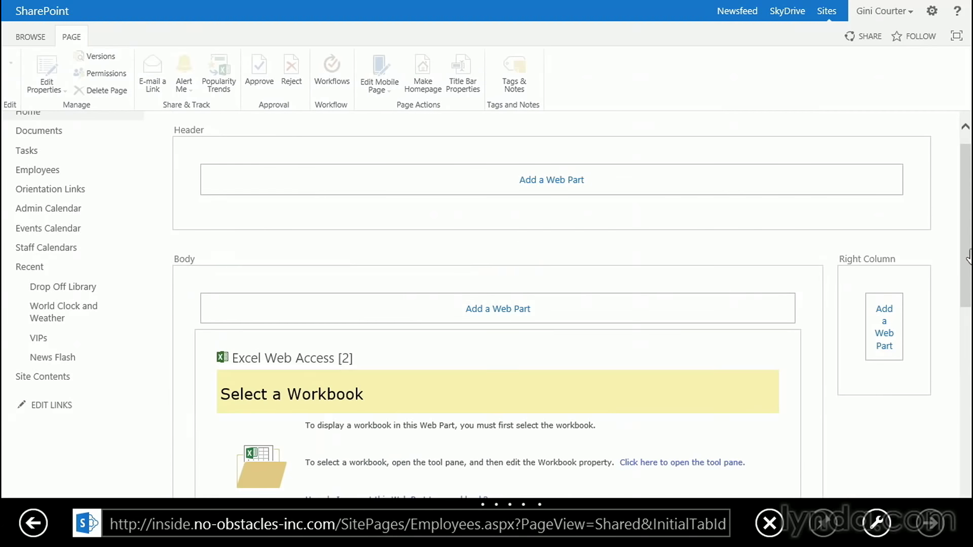
{"action": "scroll", "coordinate": [968, 250], "scroll_direction": "down", "scroll_amount": 3}
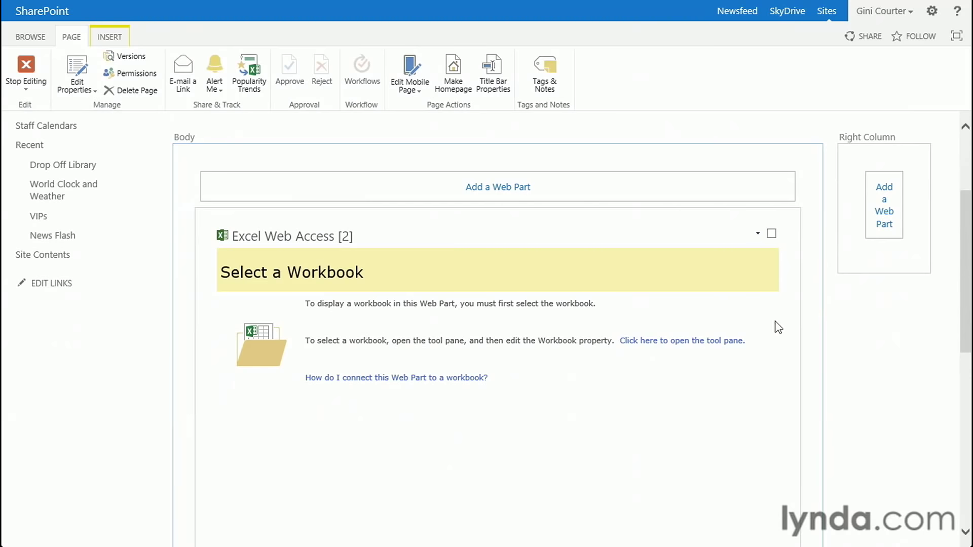
Point web part [2]'s Workbook to EmployeeReports.xlsx in the Documents library
{"action": "left_click", "coordinate": [704, 349]}
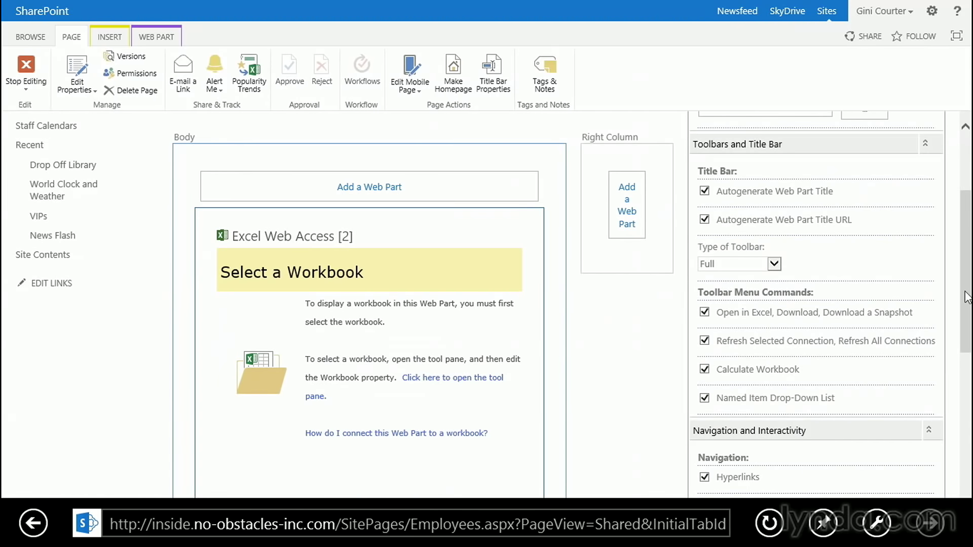
{"action": "scroll", "coordinate": [967, 296], "scroll_direction": "up", "scroll_amount": 3}
{"action": "left_click", "coordinate": [866, 209]}
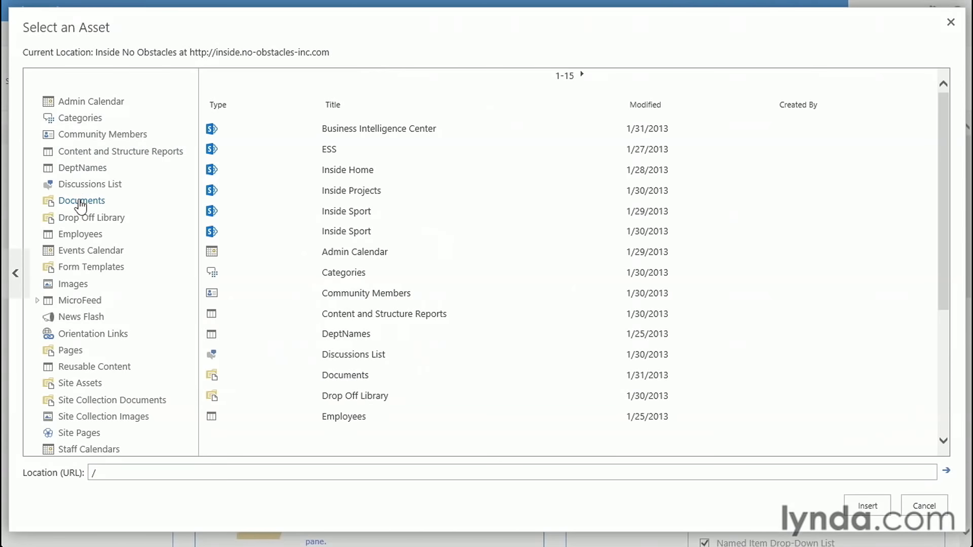
{"action": "left_click", "coordinate": [82, 202]}
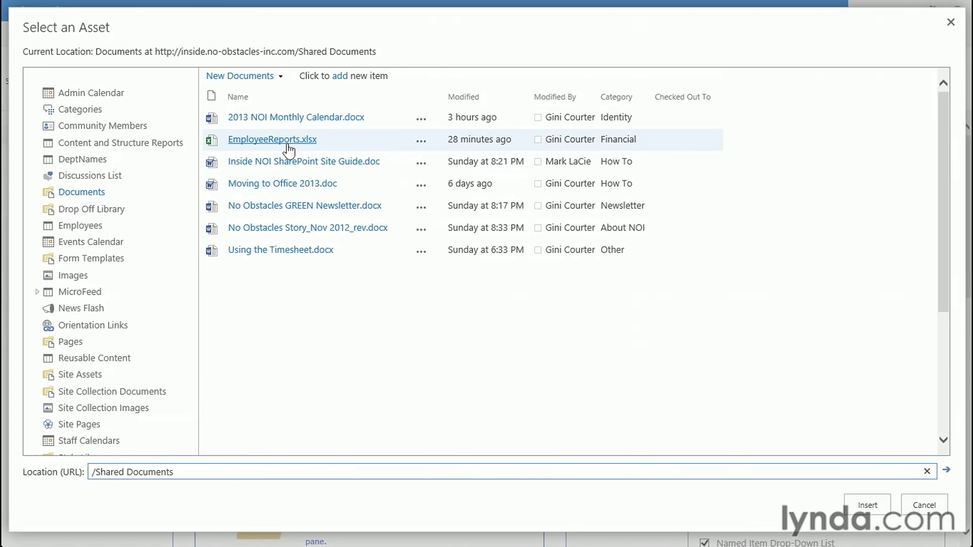
{"action": "left_click", "coordinate": [287, 146]}
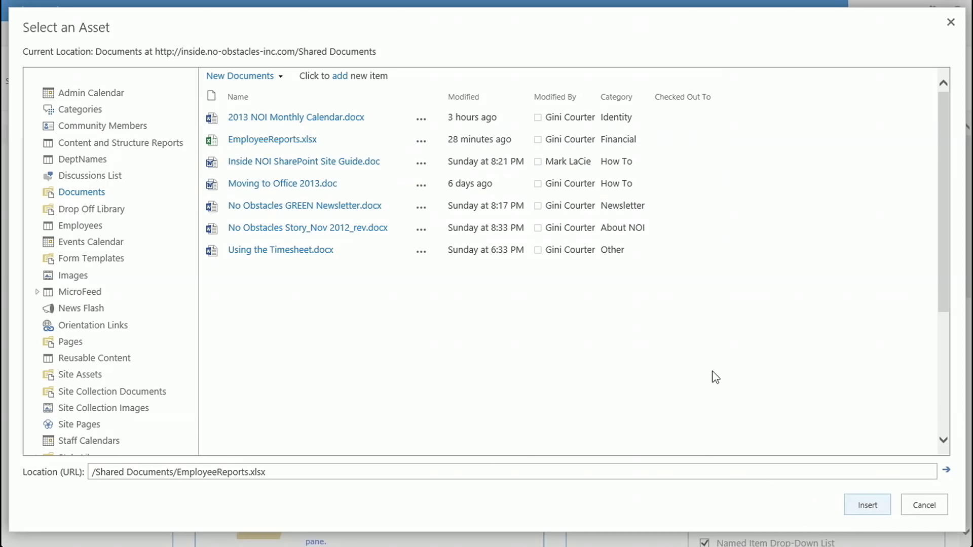
{"action": "key", "text": "Return"}
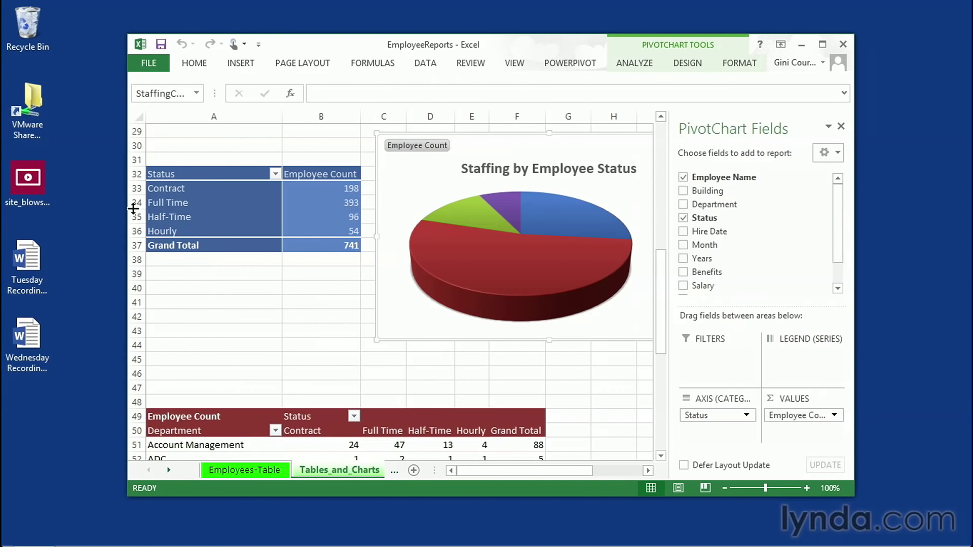
Select the Status pivot table and copy its PivotTable name, EmplCountByStatus
{"action": "left_click", "coordinate": [191, 173]}
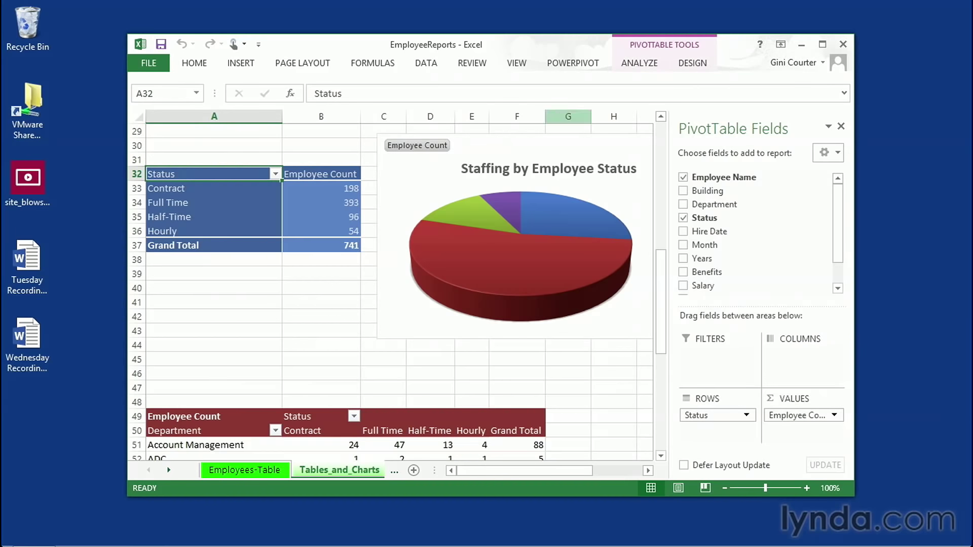
{"action": "left_click", "coordinate": [639, 64]}
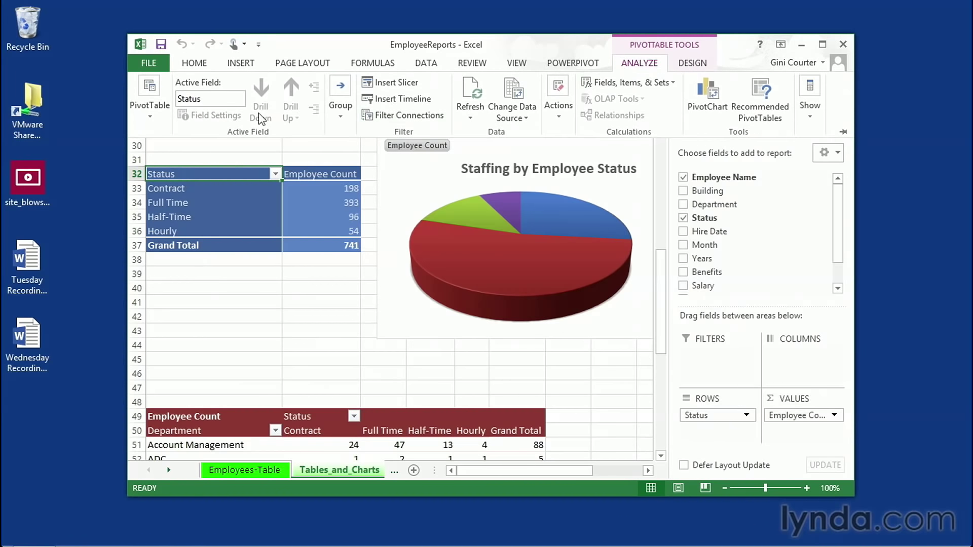
{"action": "left_click", "coordinate": [196, 199]}
{"action": "left_click", "coordinate": [306, 189]}
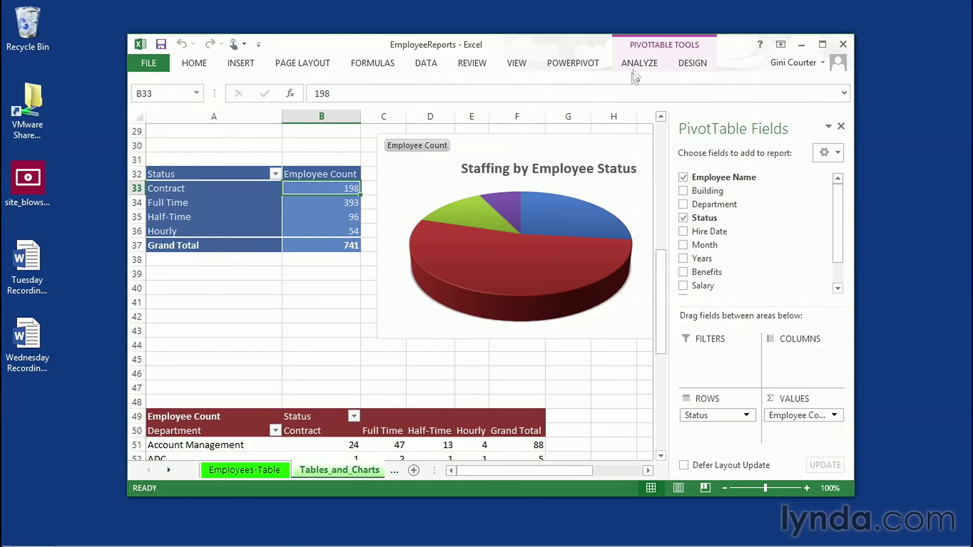
{"action": "left_click", "coordinate": [639, 63]}
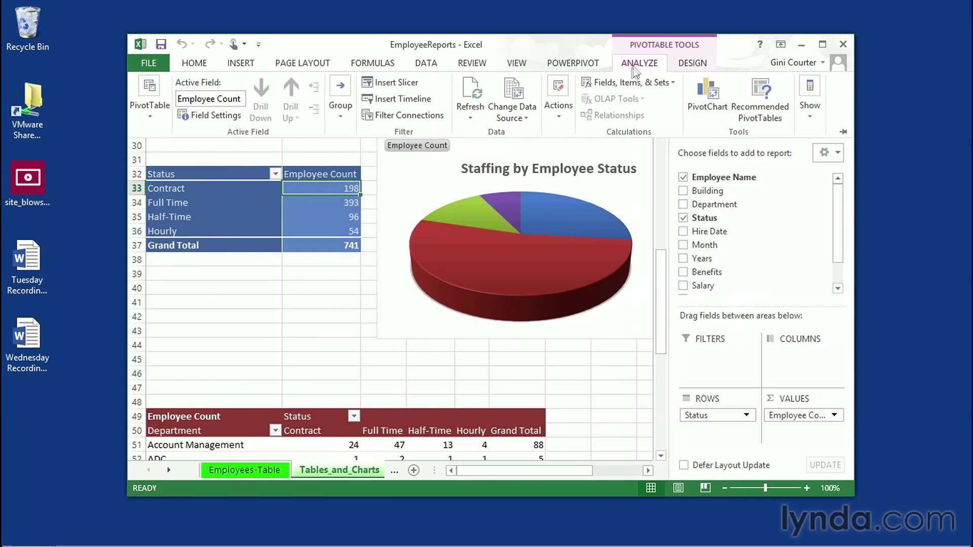
{"action": "left_click", "coordinate": [148, 116]}
{"action": "left_click_drag", "start_coordinate": [130, 164], "coordinate": [212, 168]}
{"action": "right_click", "coordinate": [163, 165]}
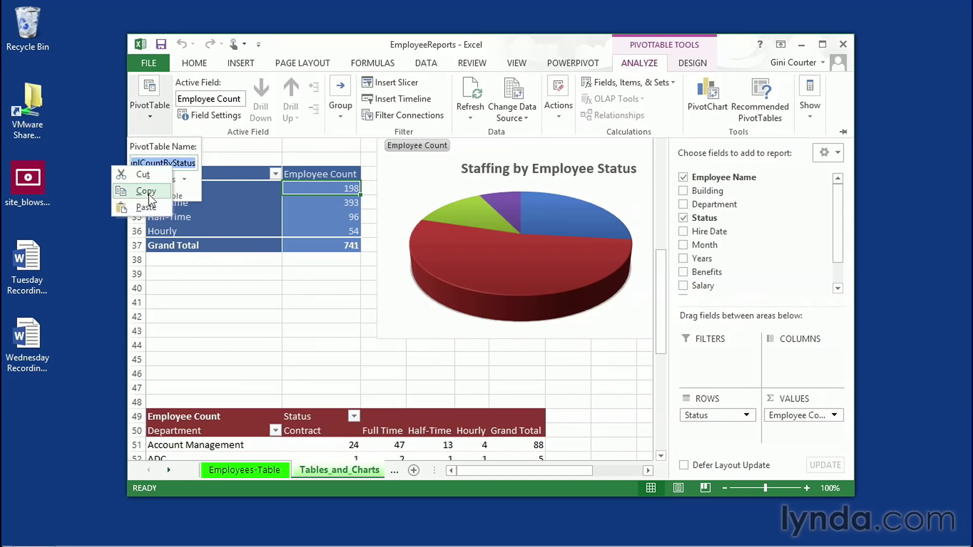
{"action": "left_click", "coordinate": [146, 191]}
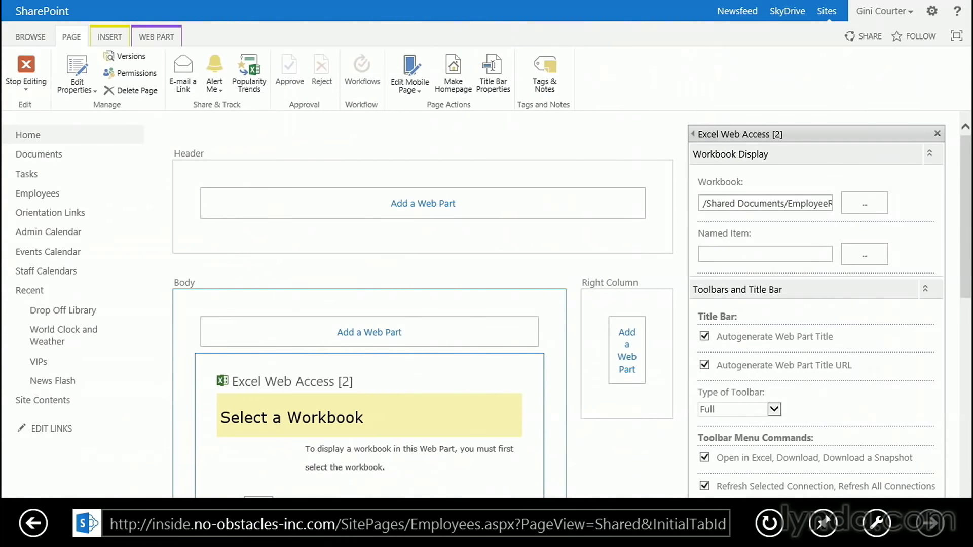
Paste EmplCountByStatus as the named item, retitle the part 'Employee Count by Status', and save
{"action": "right_click", "coordinate": [729, 256]}
{"action": "left_click", "coordinate": [726, 236]}
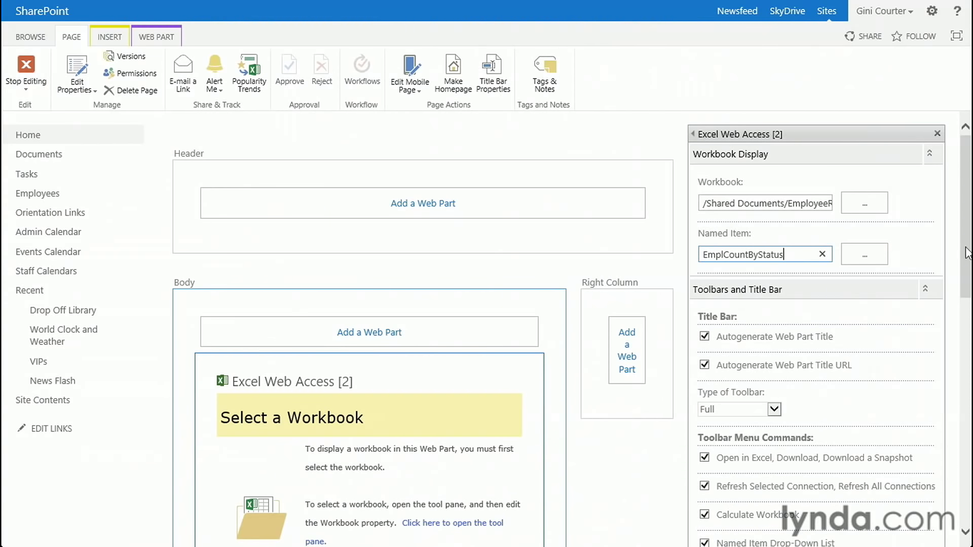
{"action": "left_click_drag", "start_coordinate": [964, 264], "coordinate": [959, 499]}
{"action": "left_click", "coordinate": [696, 333]}
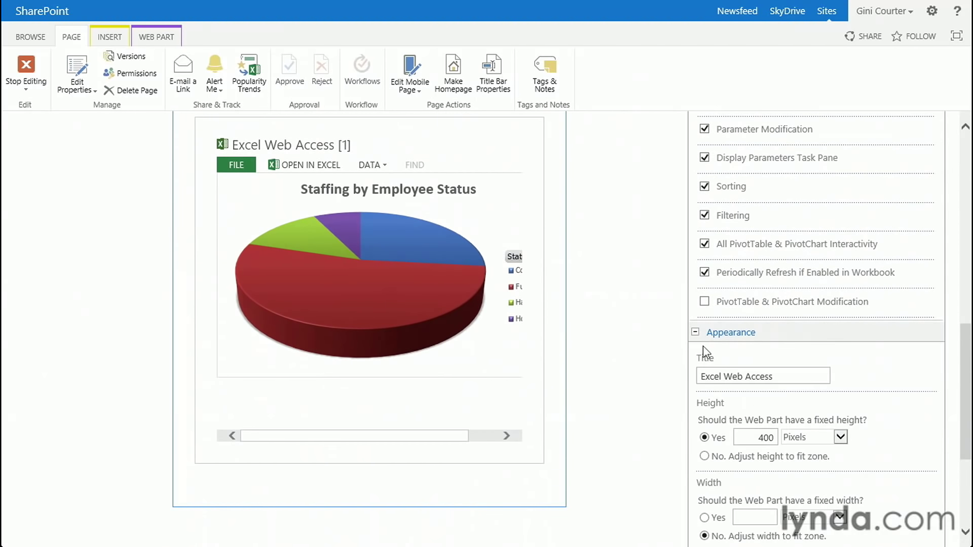
{"action": "left_click_drag", "start_coordinate": [775, 378], "coordinate": [699, 379]}
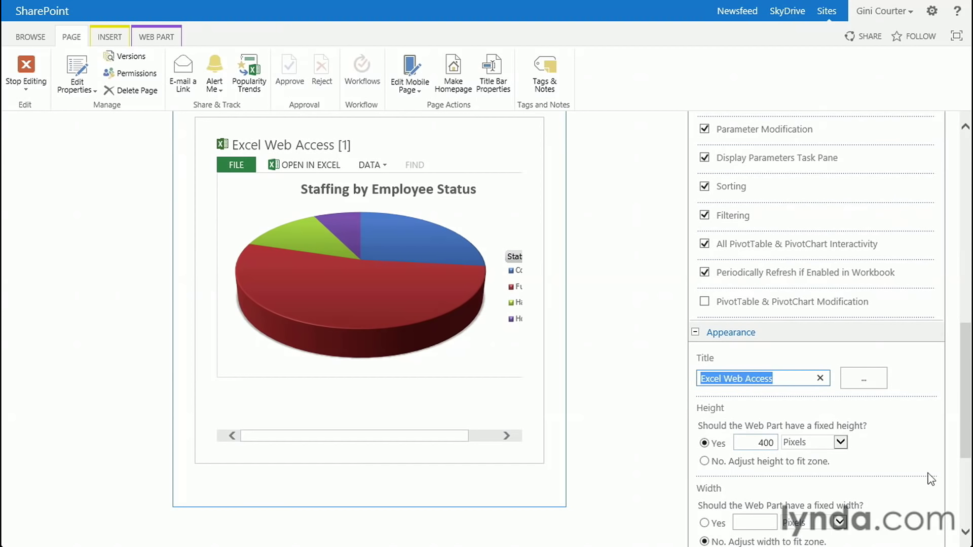
{"action": "type", "text": "Employee"}
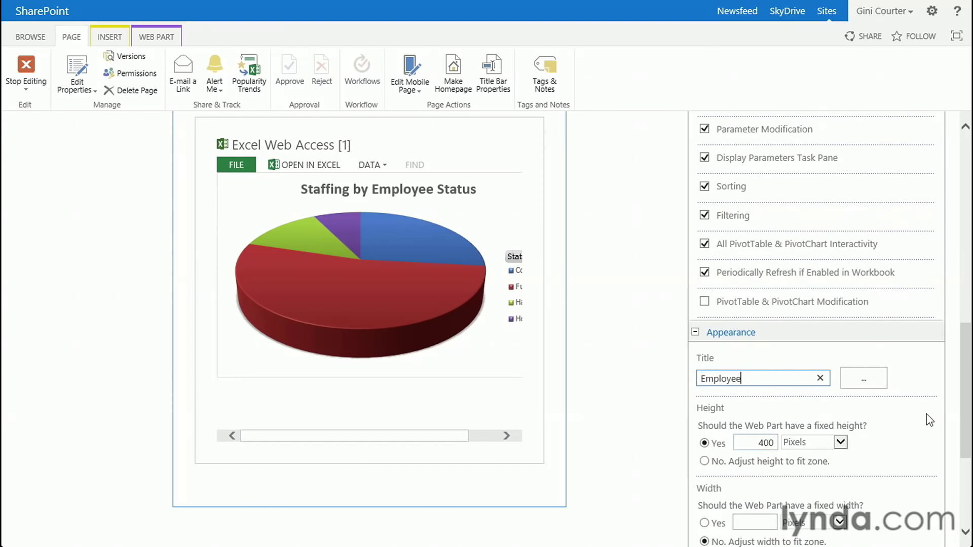
{"action": "type", "text": " Count by Status"}
{"action": "left_click_drag", "start_coordinate": [967, 393], "coordinate": [967, 460]}
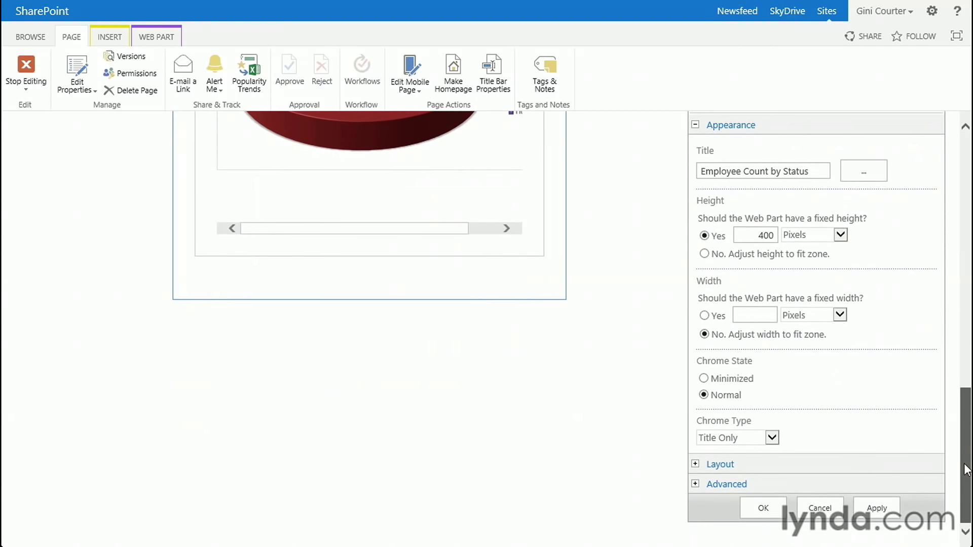
{"action": "left_click", "coordinate": [763, 507]}
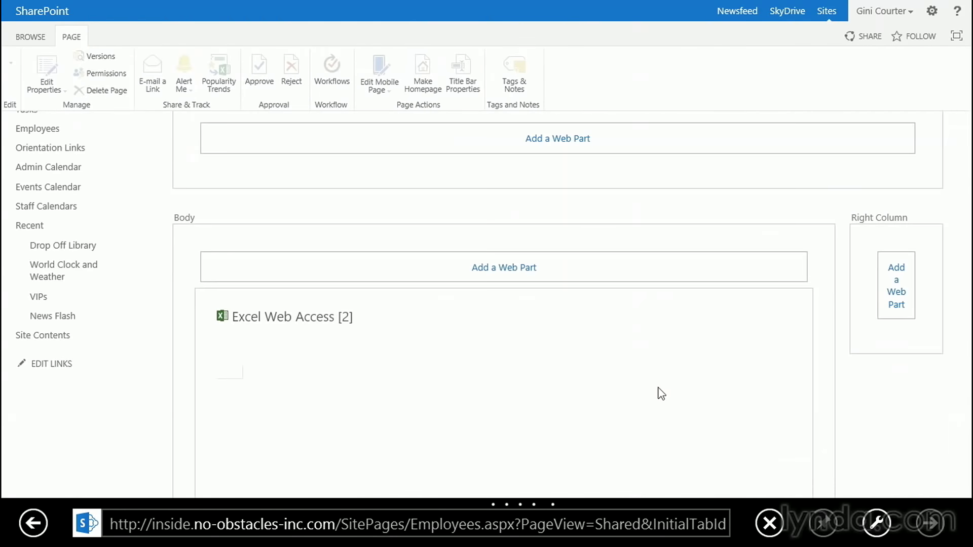
Stop editing the page and return to the top to view the 741-total status table
{"action": "left_click_drag", "start_coordinate": [967, 379], "coordinate": [970, 215]}
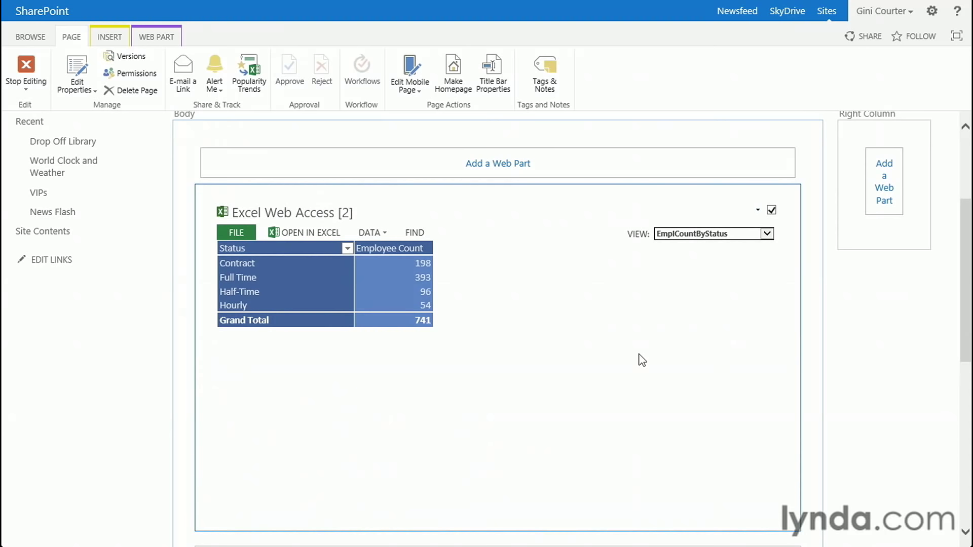
{"action": "right_click", "coordinate": [521, 509]}
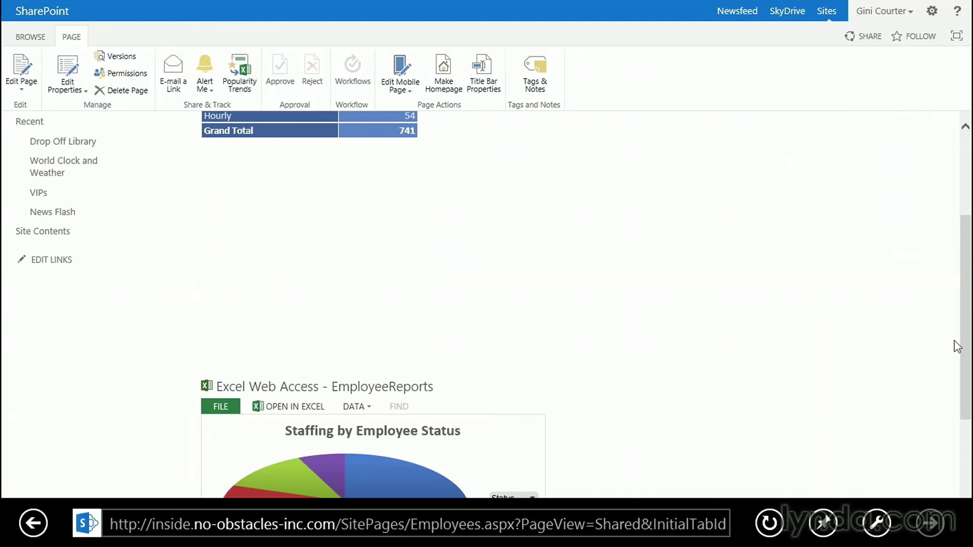
{"action": "scroll", "coordinate": [956, 346], "scroll_direction": "up", "scroll_amount": 3}
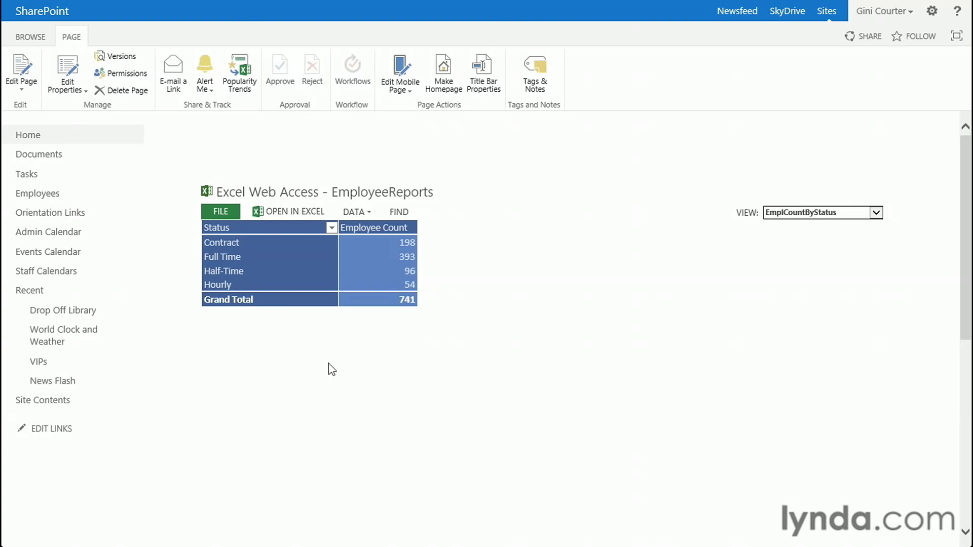
Download EmployeeReports.xlsx through the web part's FILE menu and open it from the download bar
{"action": "left_click", "coordinate": [217, 212]}
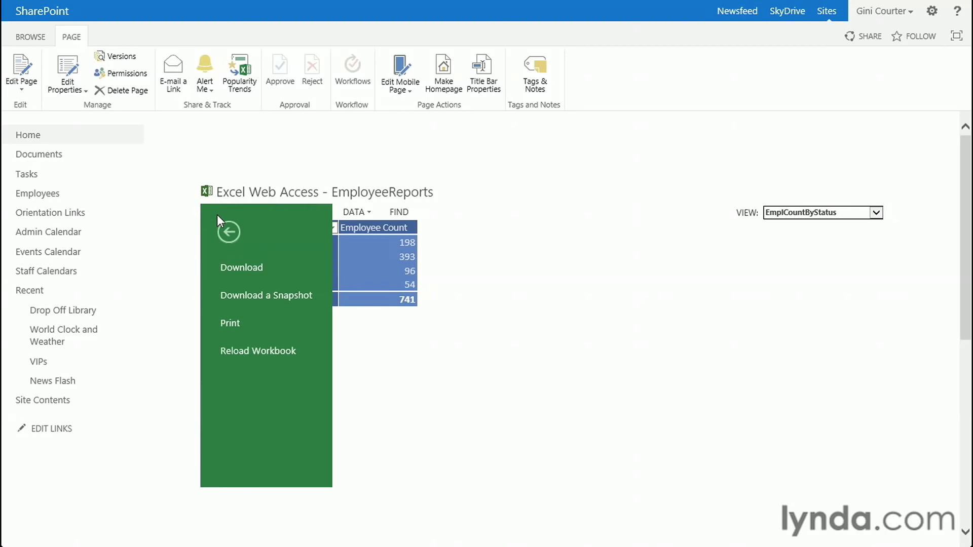
{"action": "left_click", "coordinate": [227, 267]}
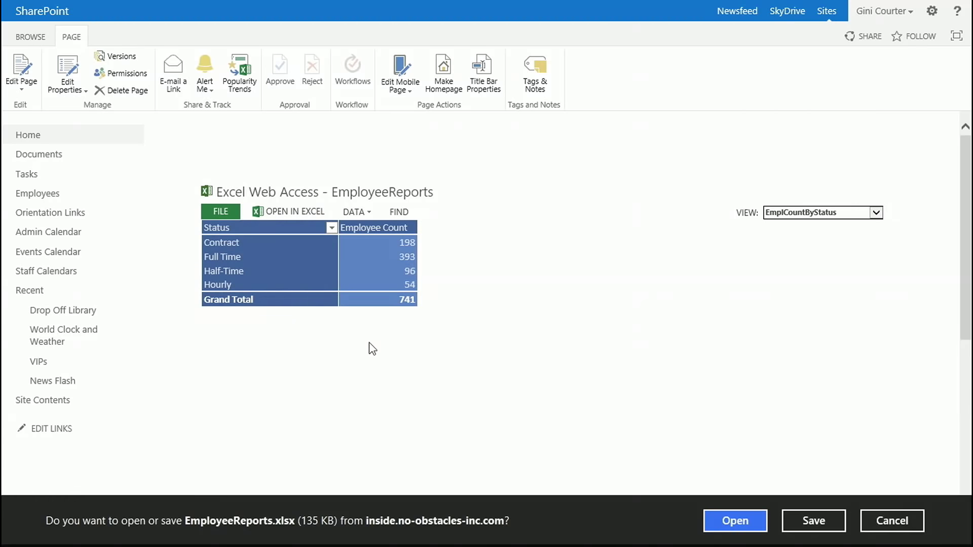
{"action": "left_click", "coordinate": [737, 516]}
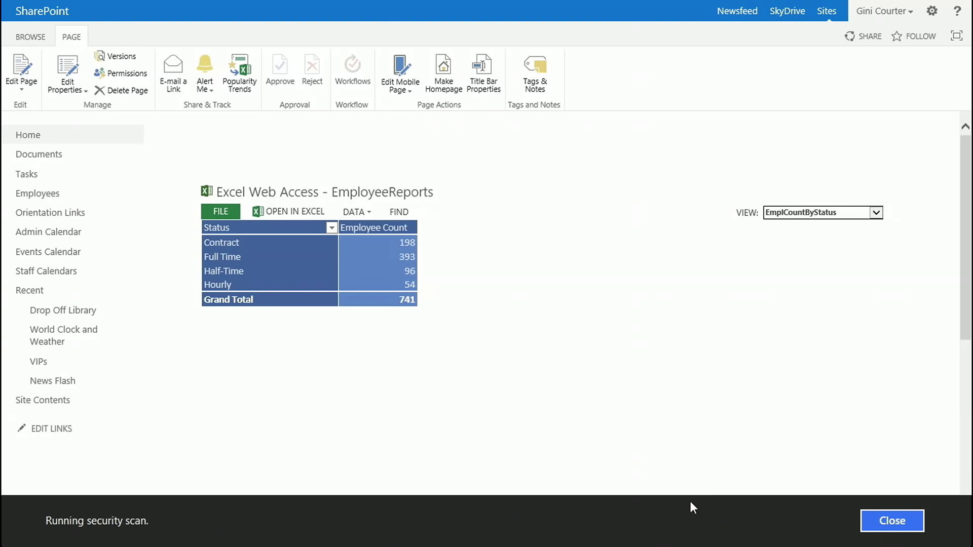